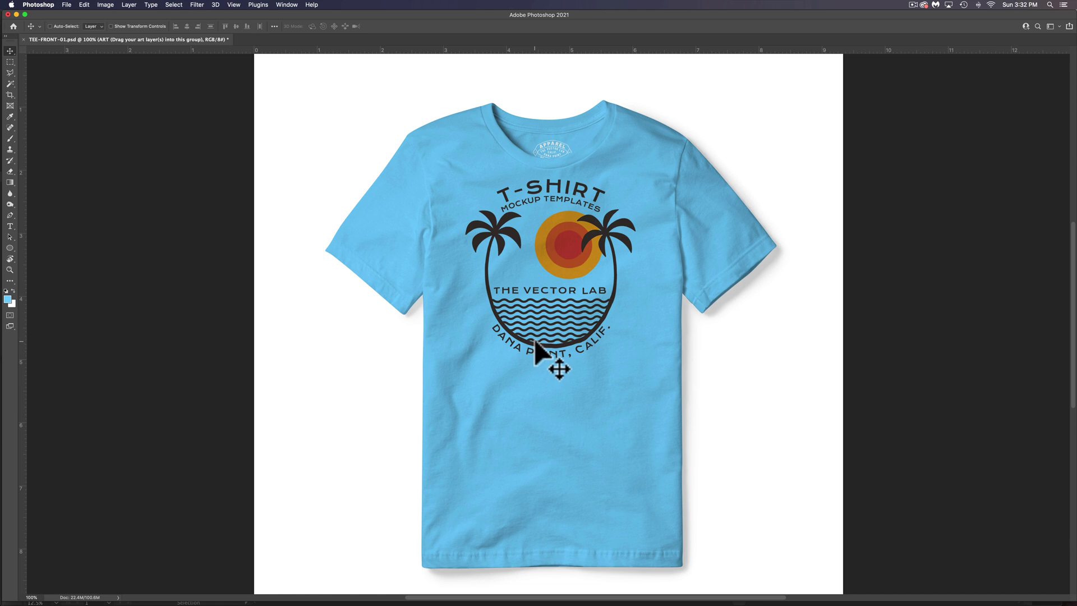
Step: Show the Layers panel and expand the ART group to reveal Example Graphic, toggling its visibility off and on
left_click(286, 5)
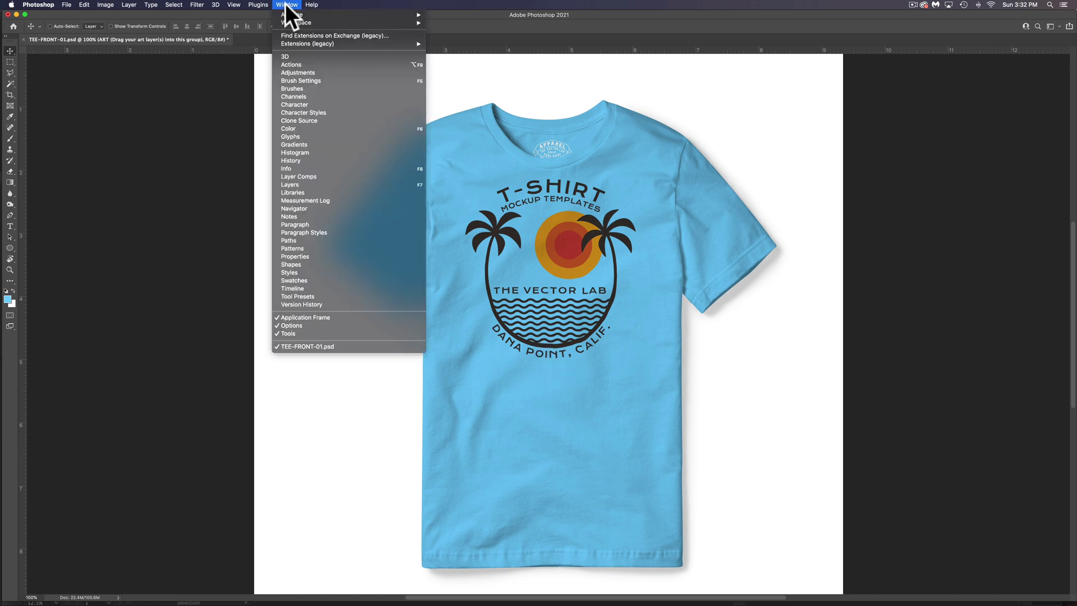
left_click(320, 183)
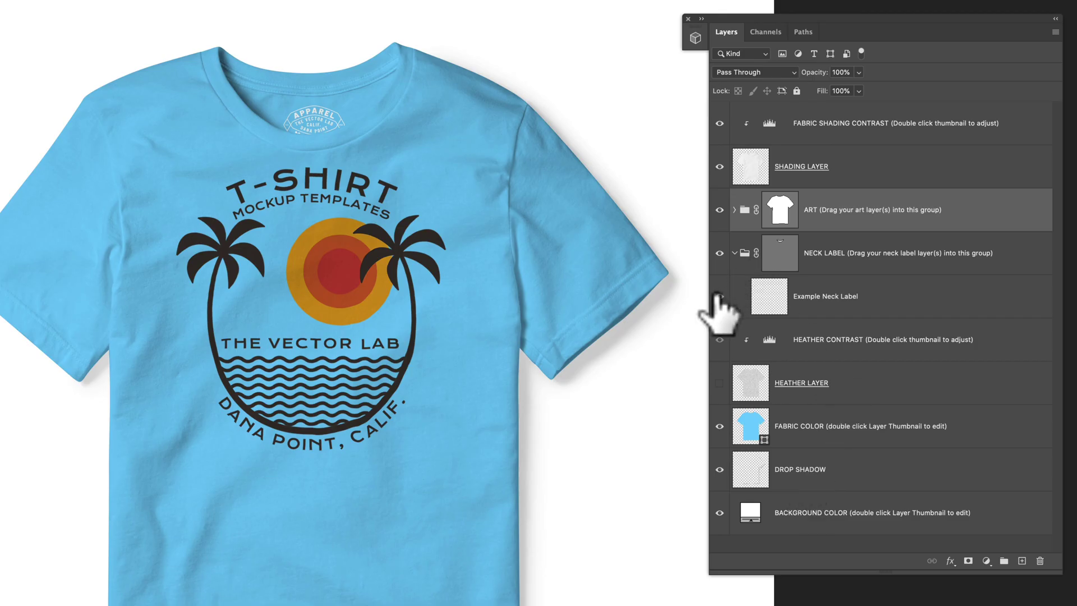
left_click(734, 210)
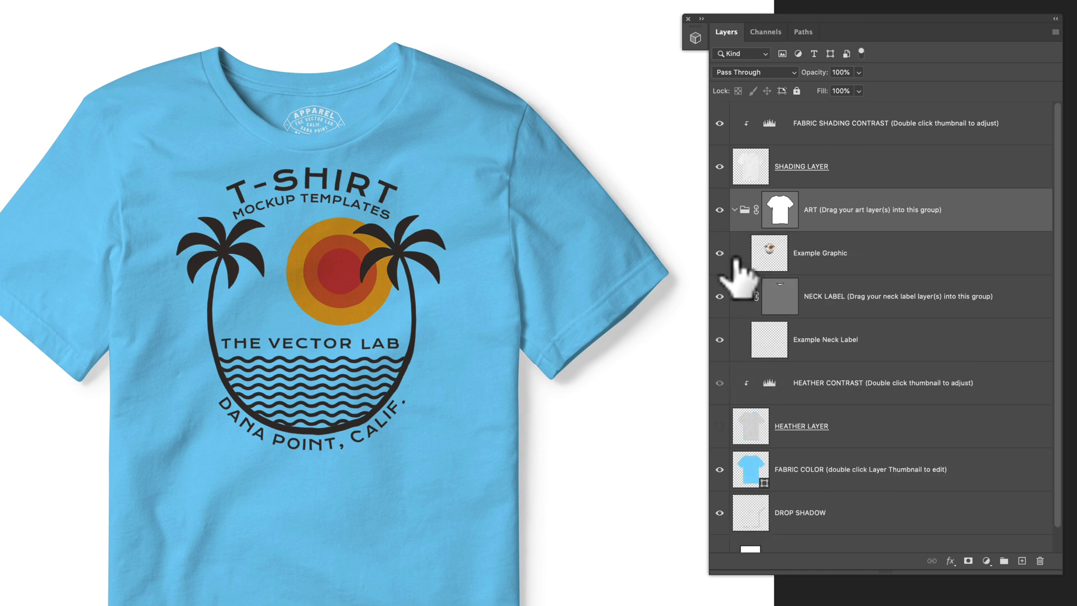
left_click(720, 253)
left_click(720, 253)
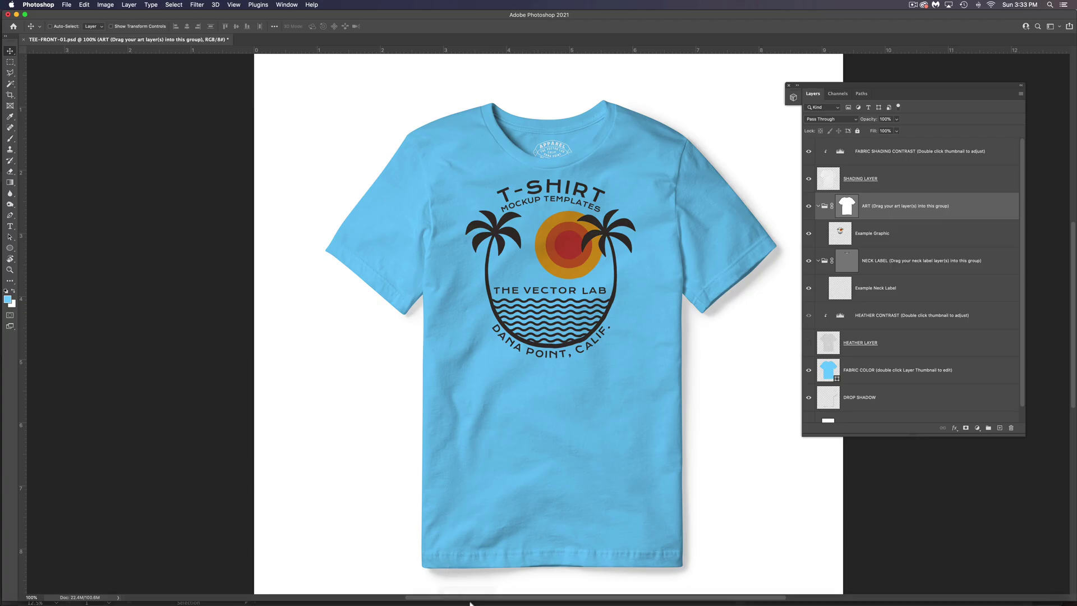
Step: In Illustrator, select all of the SLEEVE.ai badge artwork, then return to Photoshop
mouse_move(480, 594)
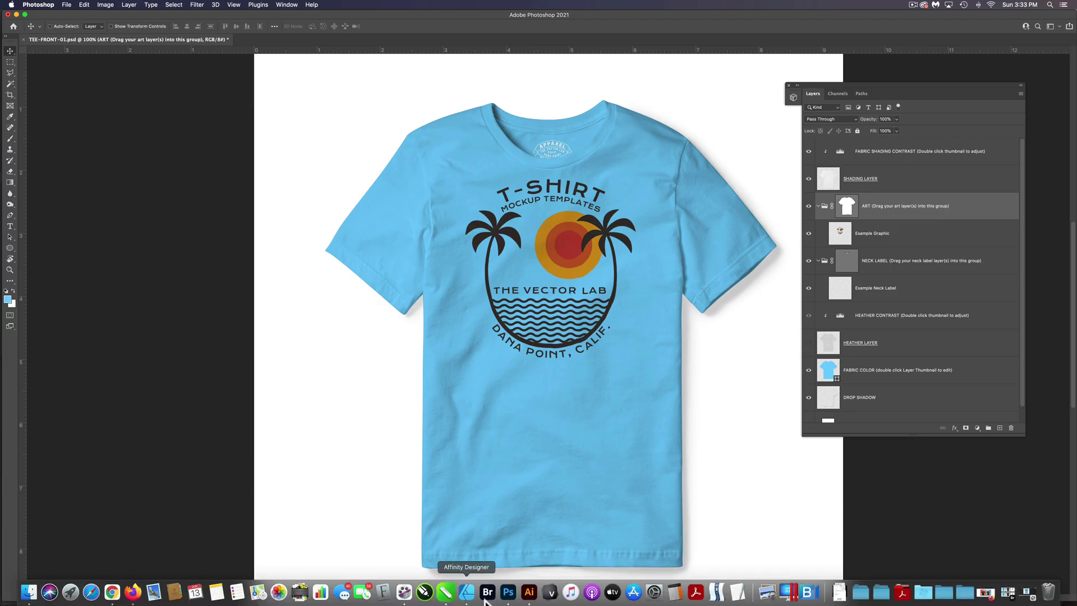
left_click(529, 592)
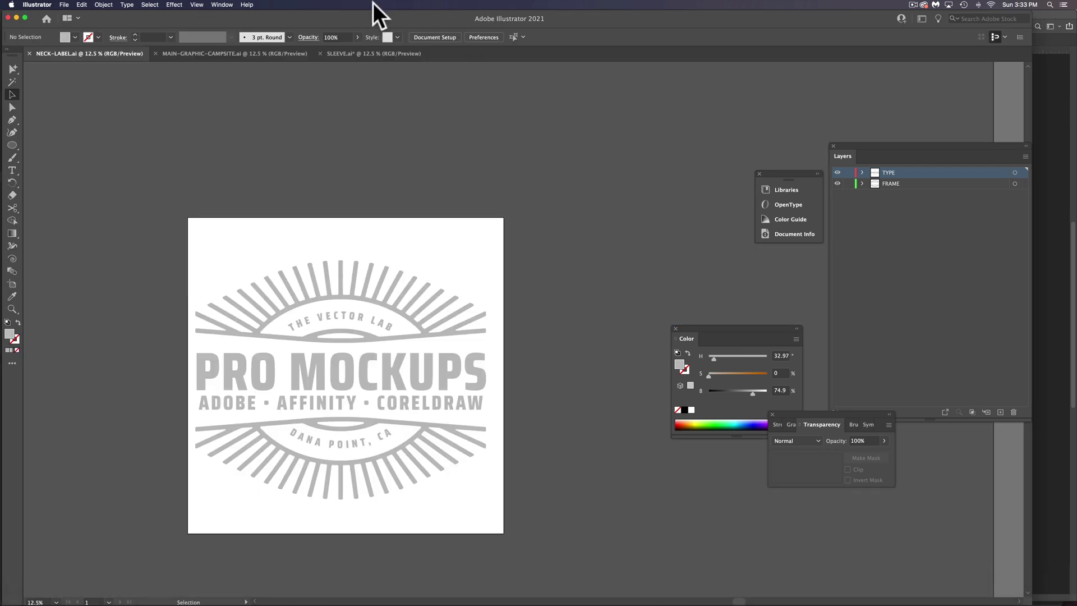
left_click(236, 55)
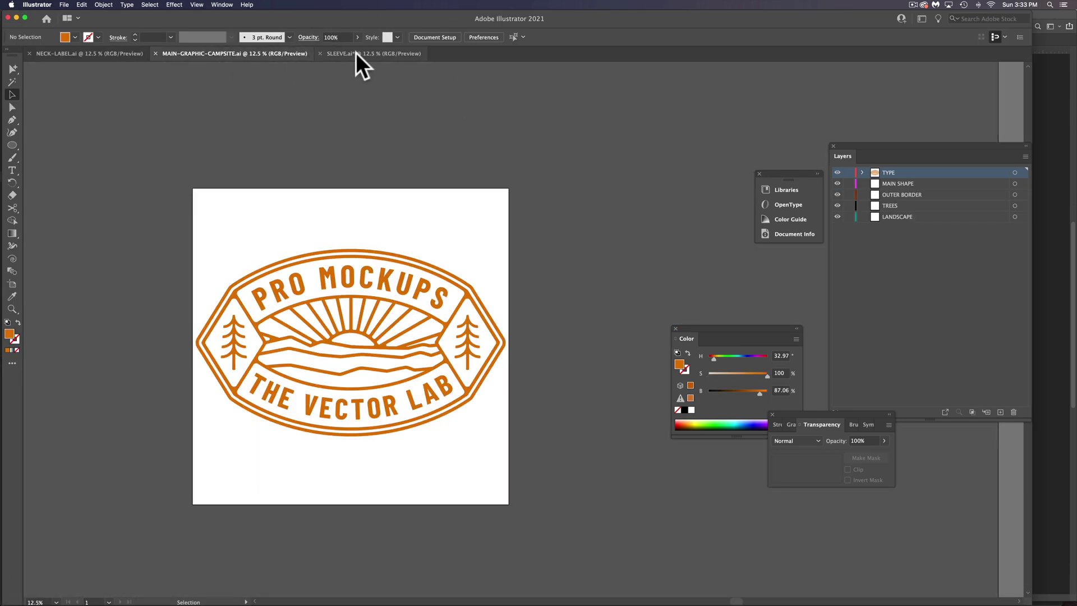
left_click(357, 53)
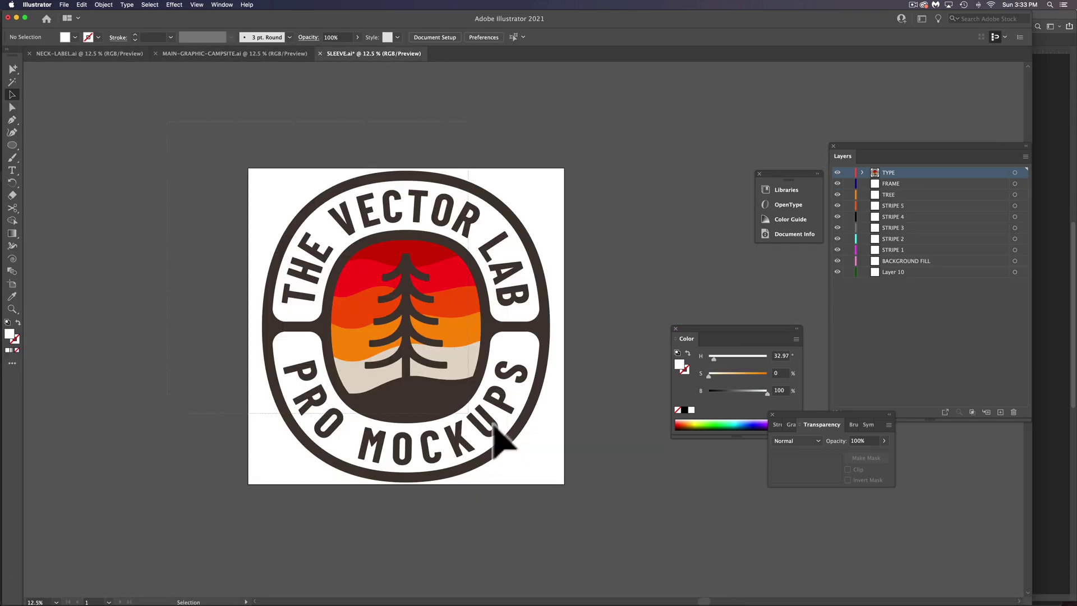
key("super+a")
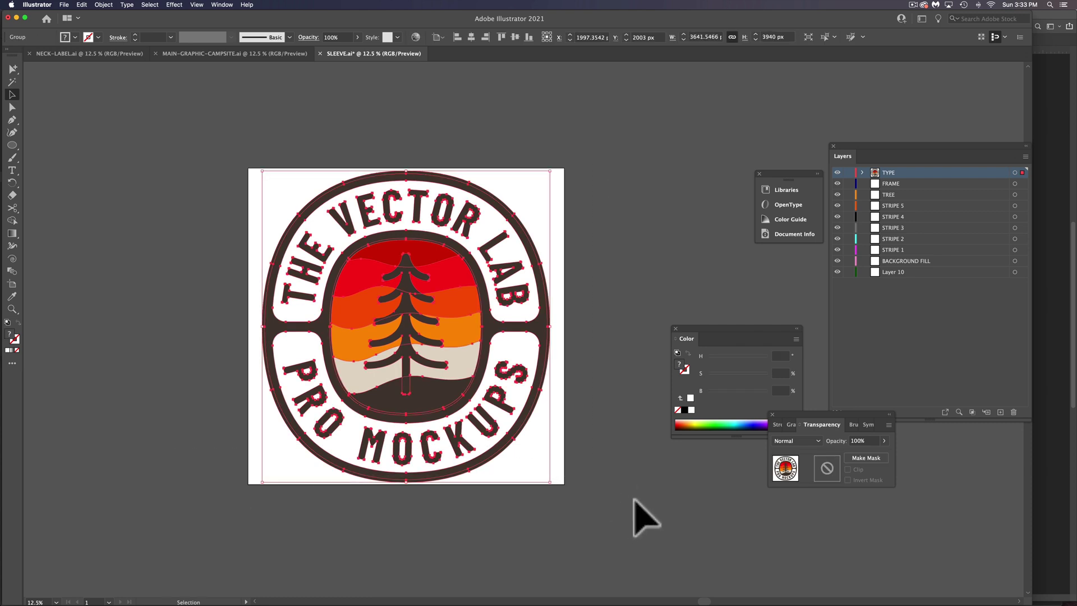
mouse_move(595, 601)
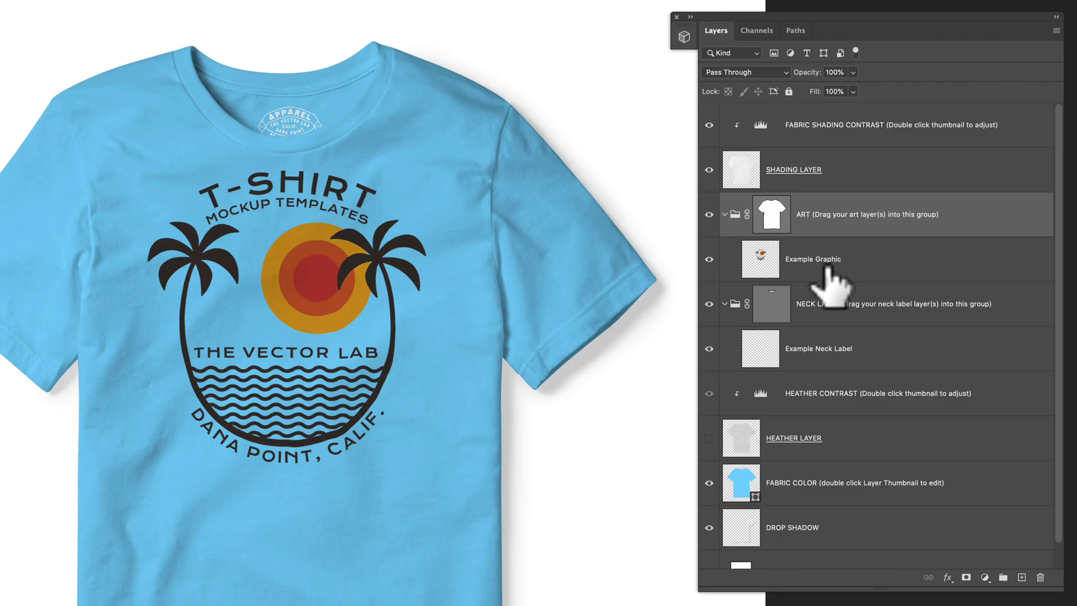
left_click(802, 261)
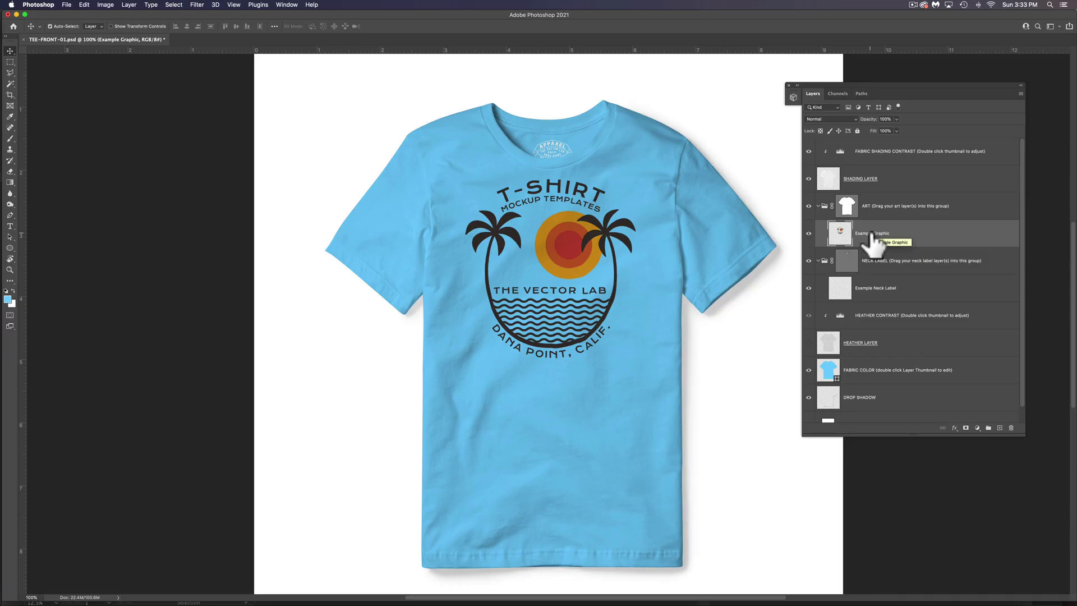
Step: Paste the Vector Lab badge as pixels and scale it down onto the shirt's chest
key("super+v")
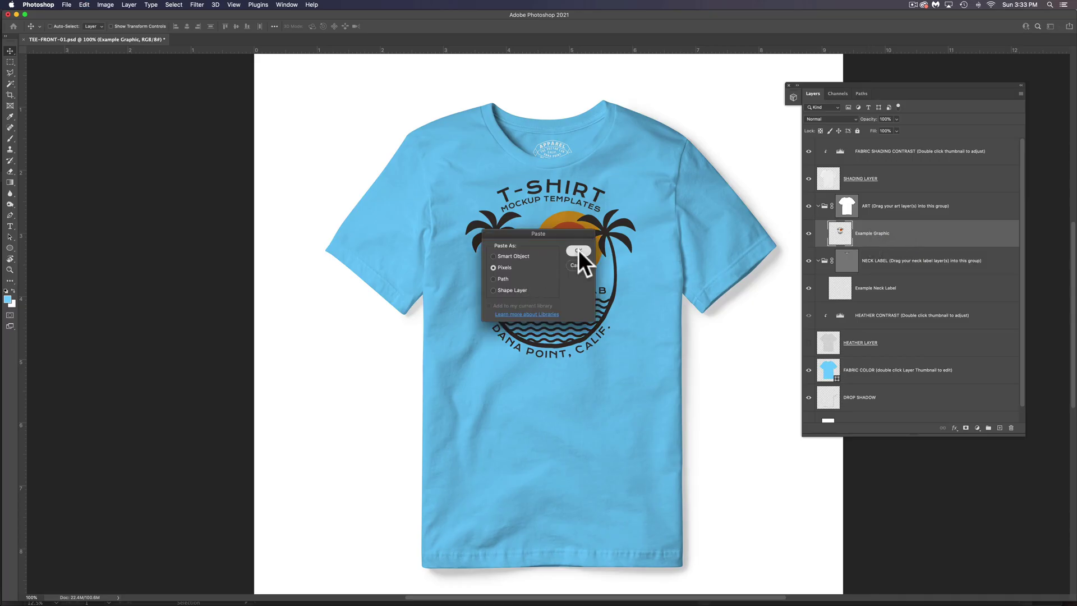
left_click(578, 250)
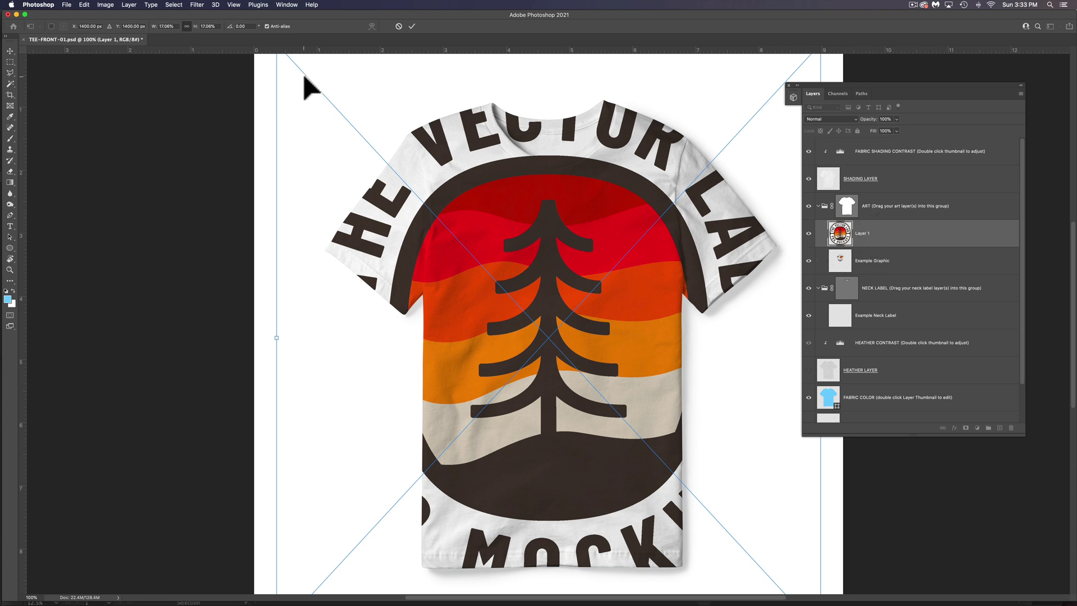
left_click_drag(305, 77, 615, 428)
left_click_drag(686, 517, 512, 216)
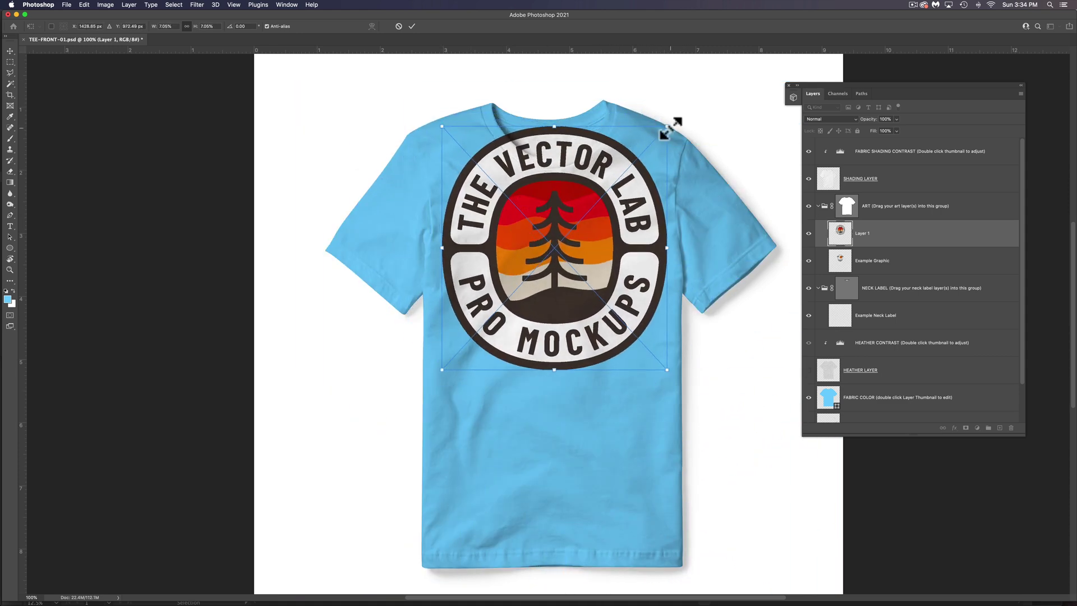
left_click_drag(667, 129, 595, 204)
scroll(524, 263, "up", 1)
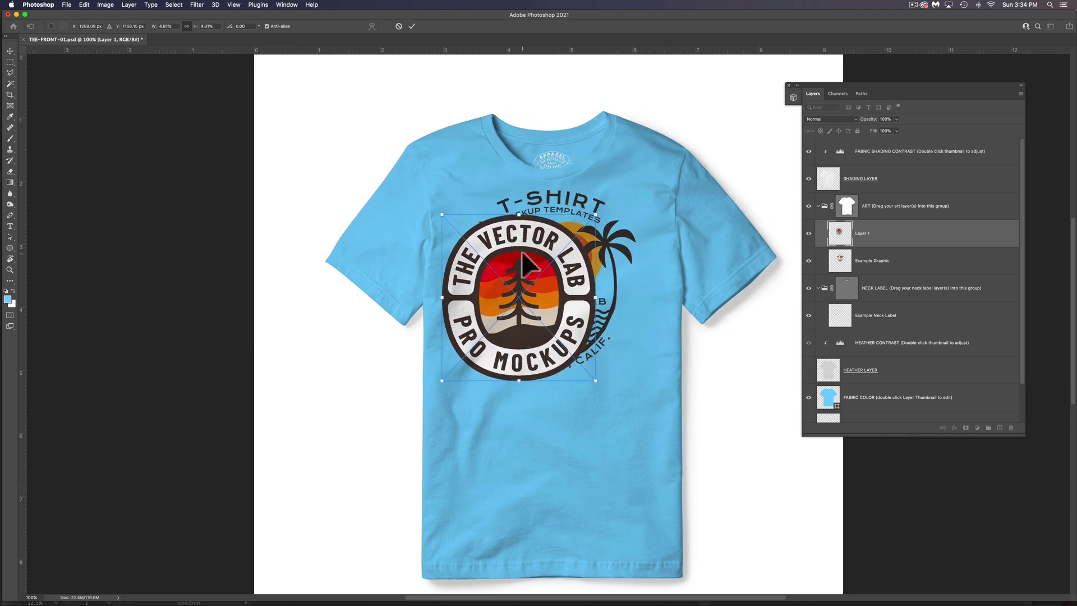
key("Return")
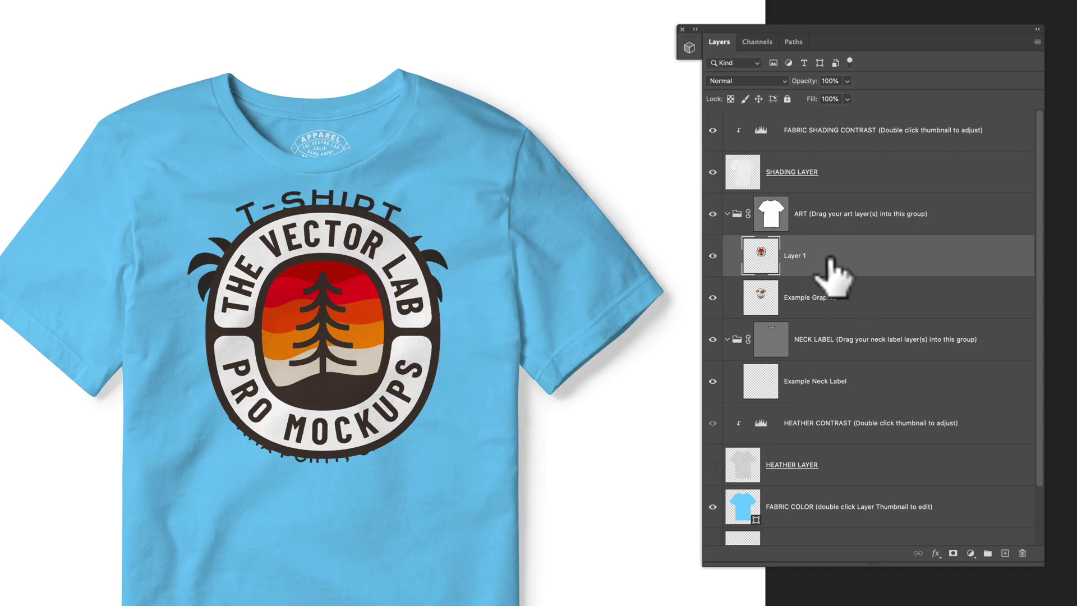
Step: Move Layer 1 out of the ART group and back inside it, then hide Example Graphic
mouse_move(815, 257)
left_mouse_down()
mouse_move(740, 212)
mouse_move(746, 181)
mouse_move(825, 213)
left_mouse_up()
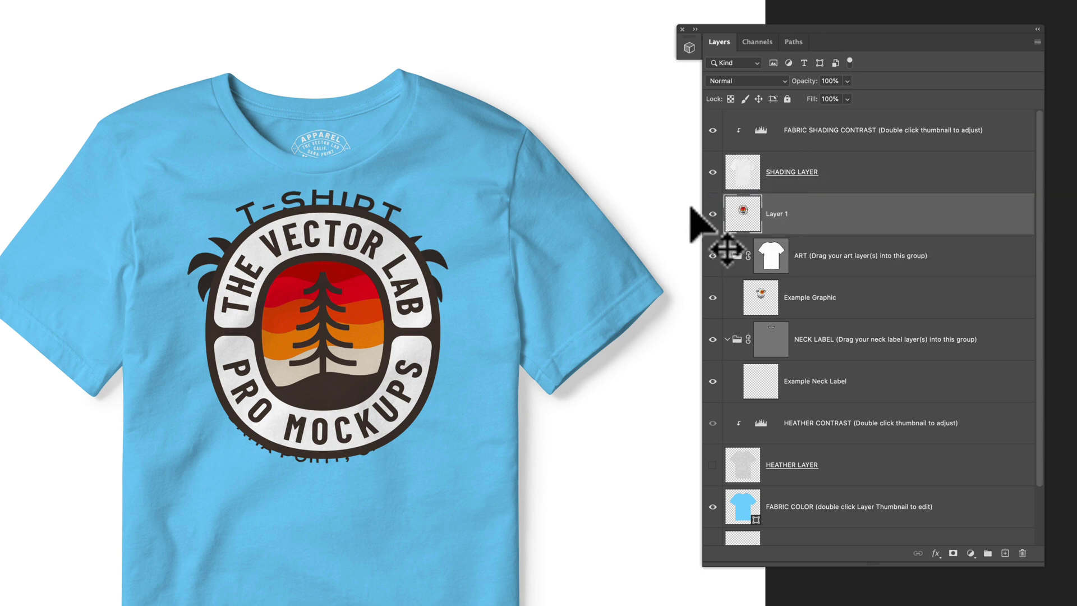
left_click_drag(339, 337, 340, 303)
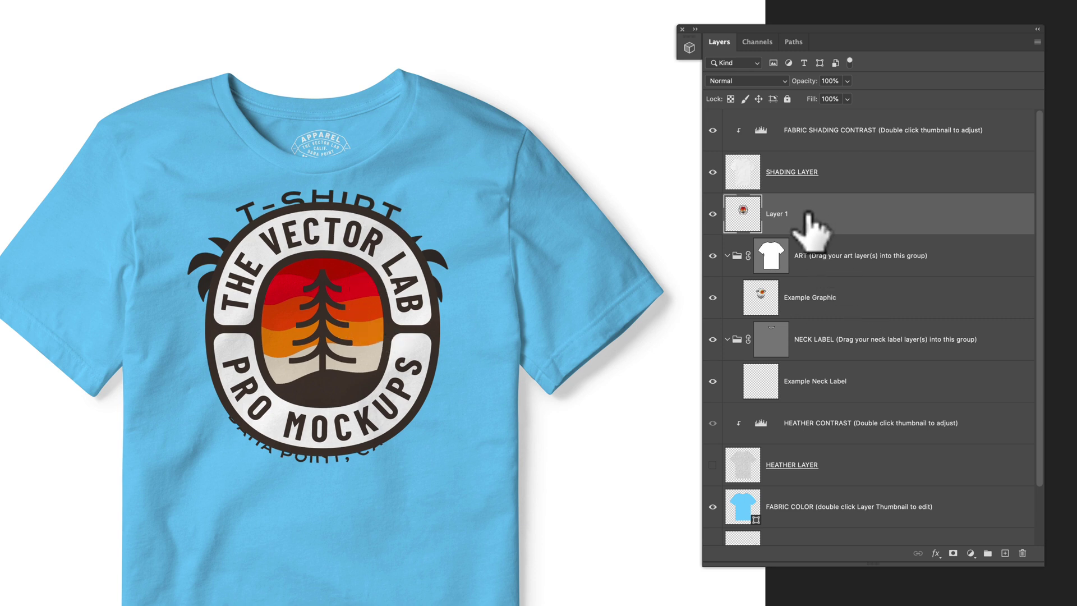
left_click_drag(808, 216, 795, 268)
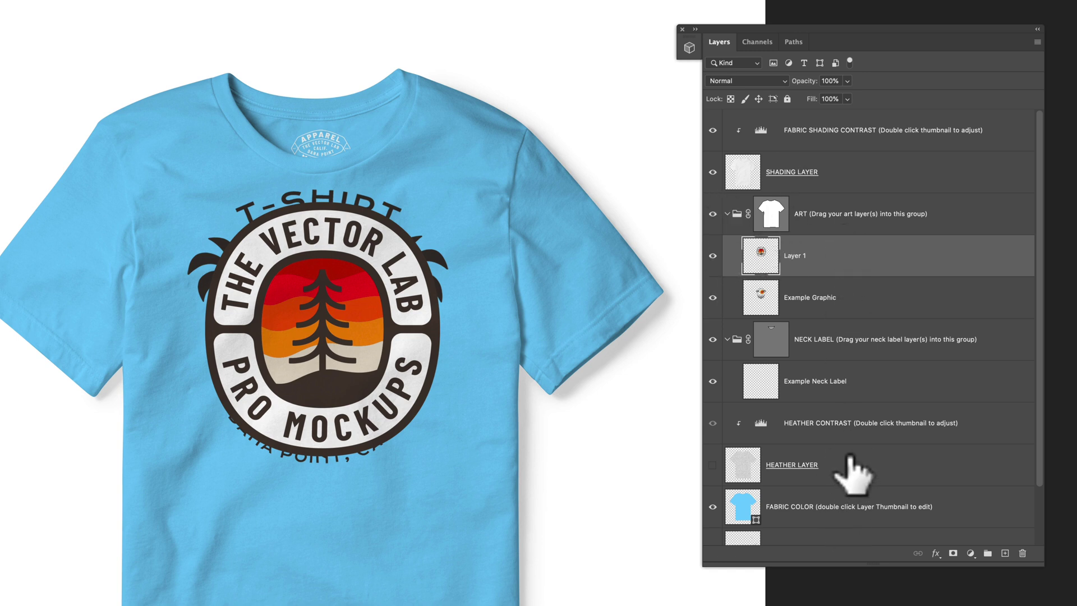
left_click(714, 297)
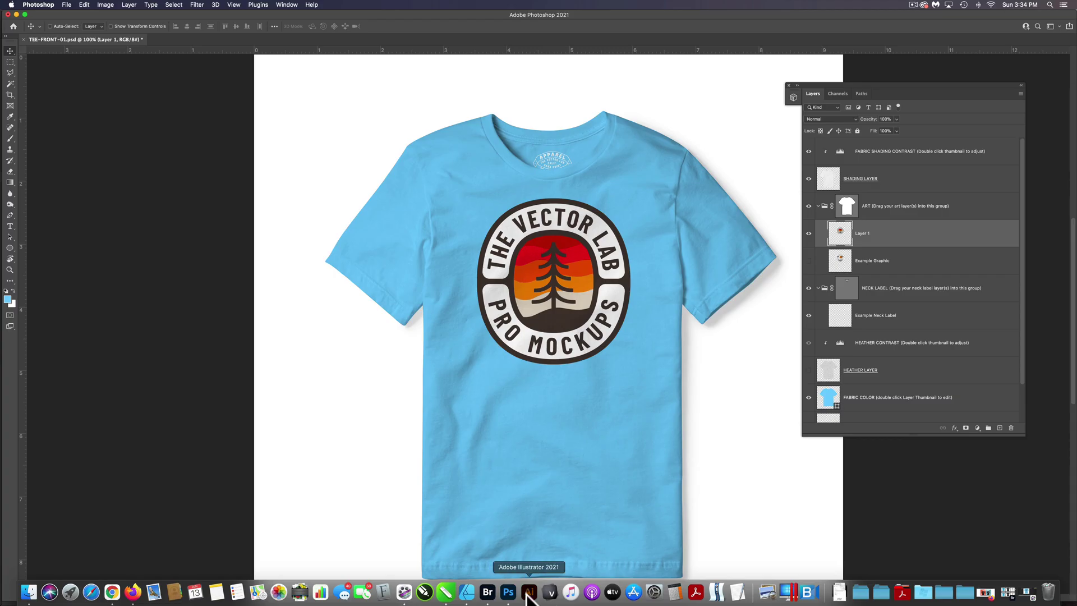
Step: Select all of the MAIN-GRAPHIC-CAMPSITE.ai badge and darken it from orange to dark grey
left_click(527, 595)
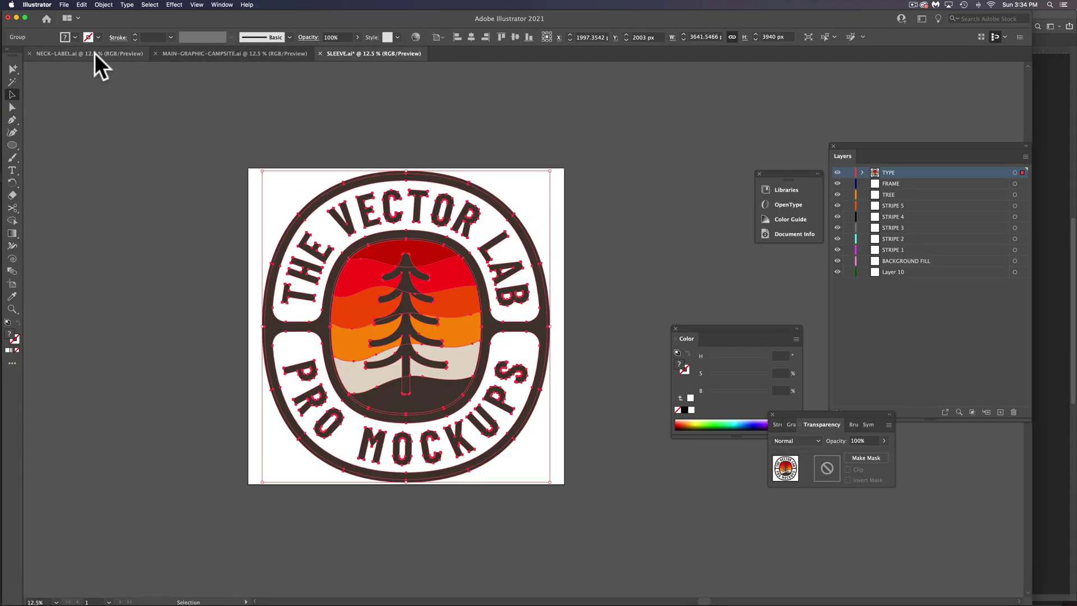
left_click(222, 52)
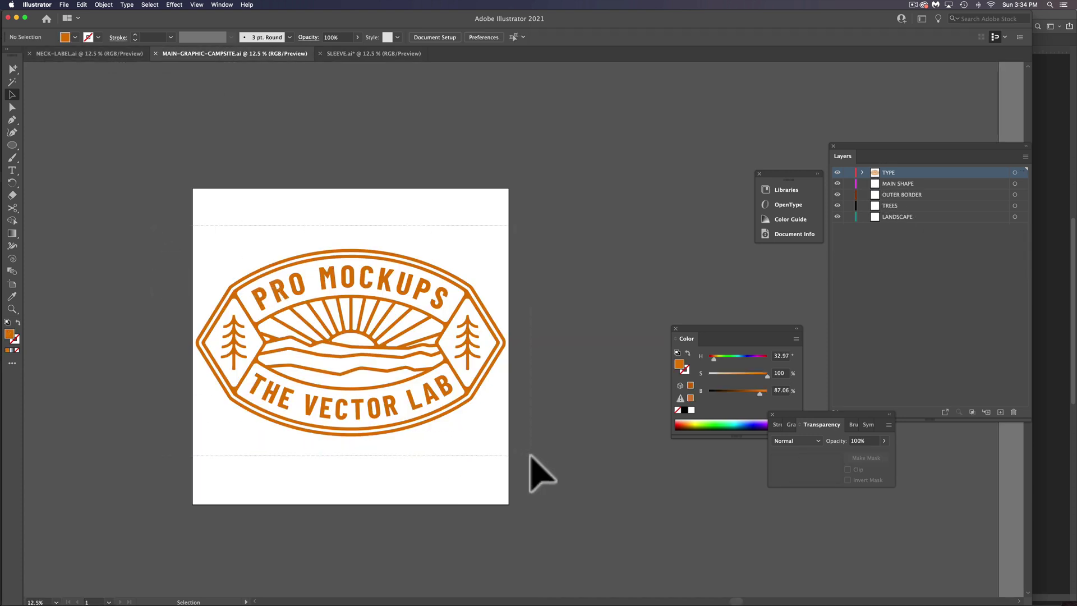
key("super+a")
left_click_drag(775, 404, 733, 392)
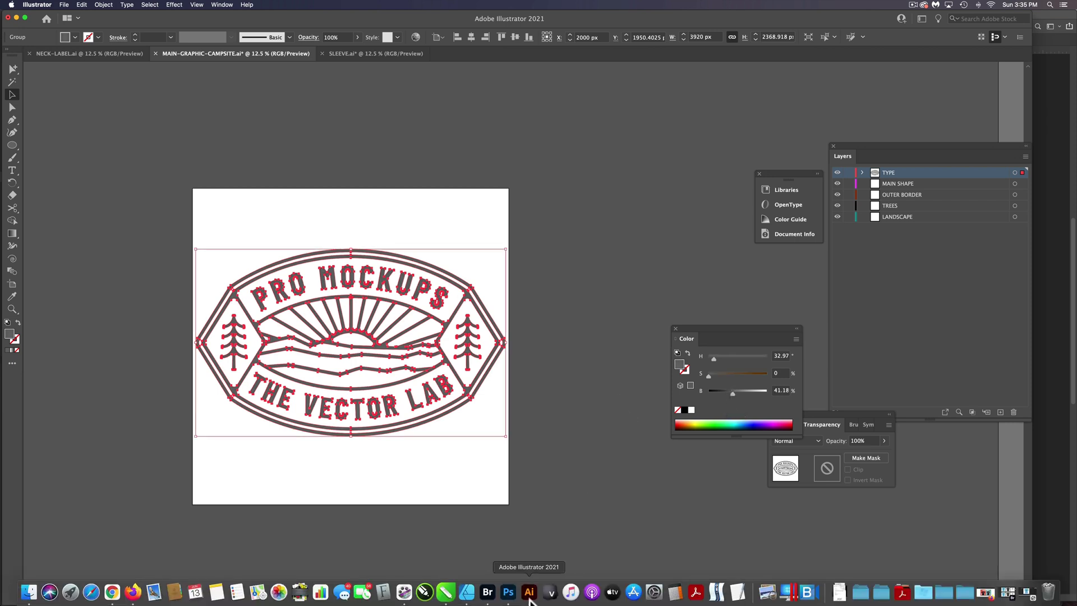
left_click(508, 593)
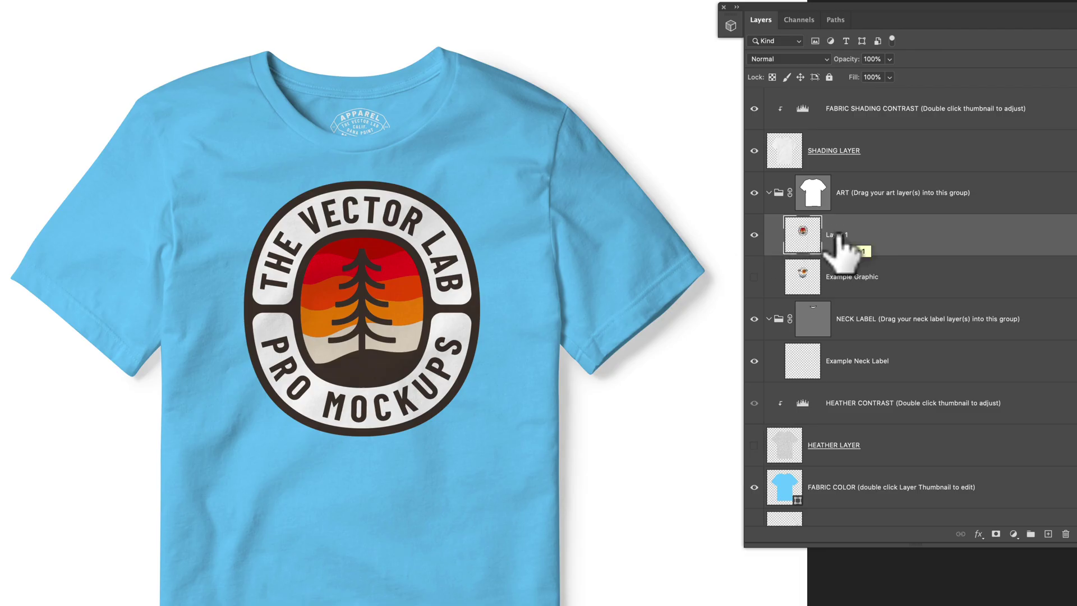
Step: Paste the grey campsite badge as pixels, shrink it to about 4%, and place it on the right sleeve
key("super+v")
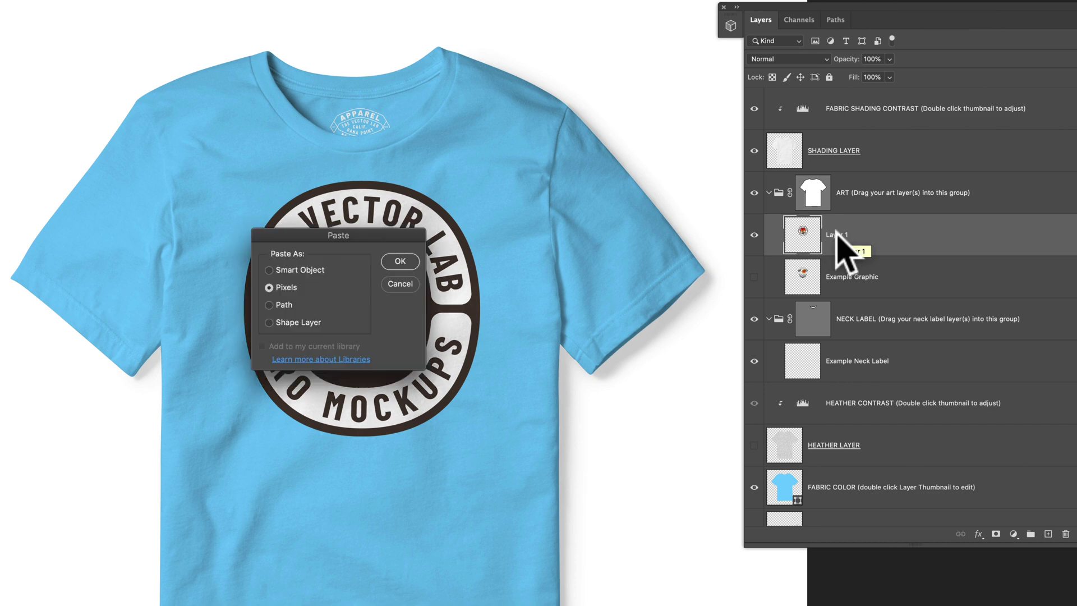
left_click(400, 261)
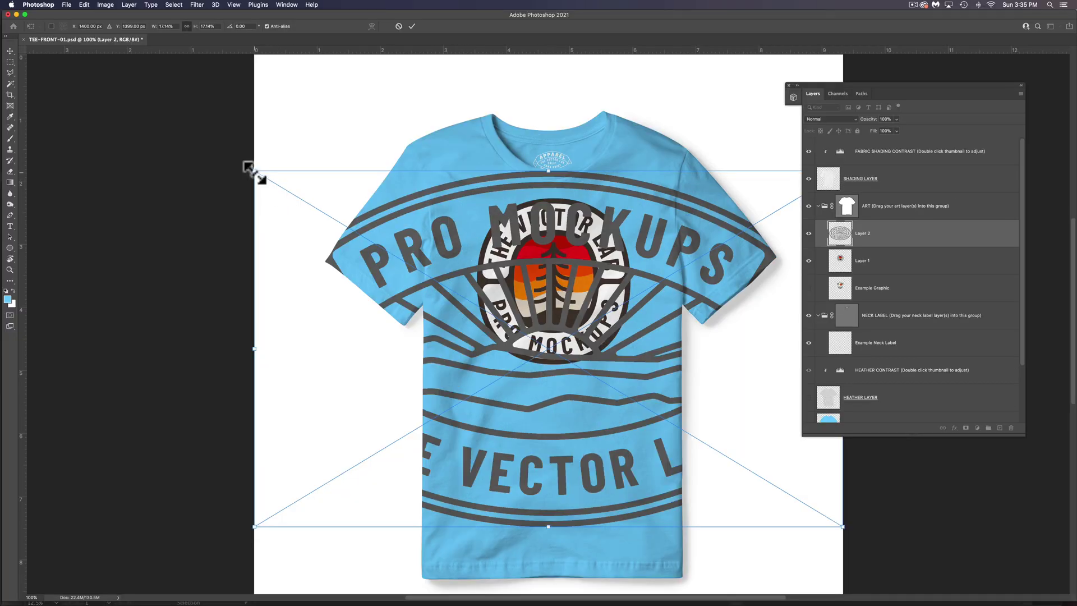
left_click_drag(254, 172, 702, 441)
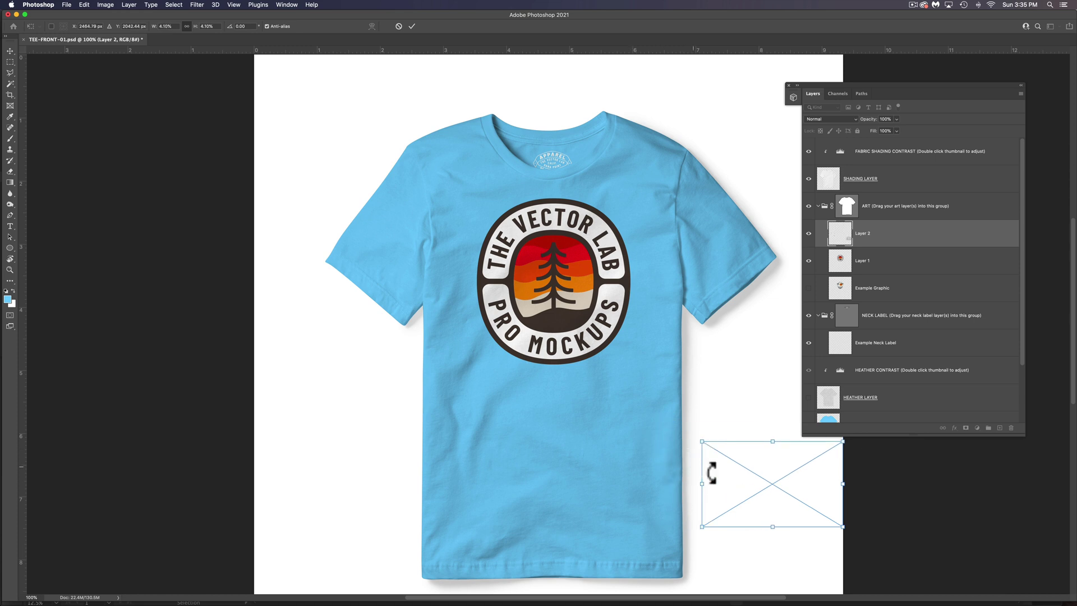
left_click_drag(752, 494, 710, 269)
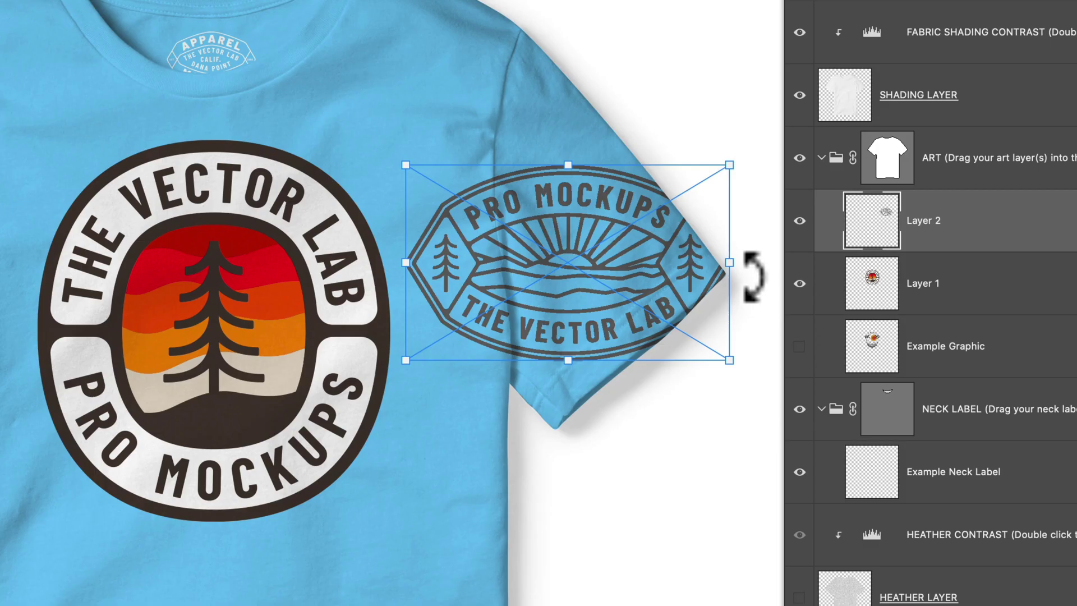
Step: Rotate, resize and nudge the sleeve badge to follow the sleeve's angle, then commit the transform
left_click_drag(788, 258, 772, 208)
mouse_move(716, 163)
left_mouse_down()
mouse_move(702, 147)
mouse_move(714, 162)
left_mouse_up()
left_click_drag(632, 86, 538, 336)
left_click_drag(561, 373, 708, 238)
left_click_drag(688, 168, 680, 189)
left_click_drag(666, 233, 679, 226)
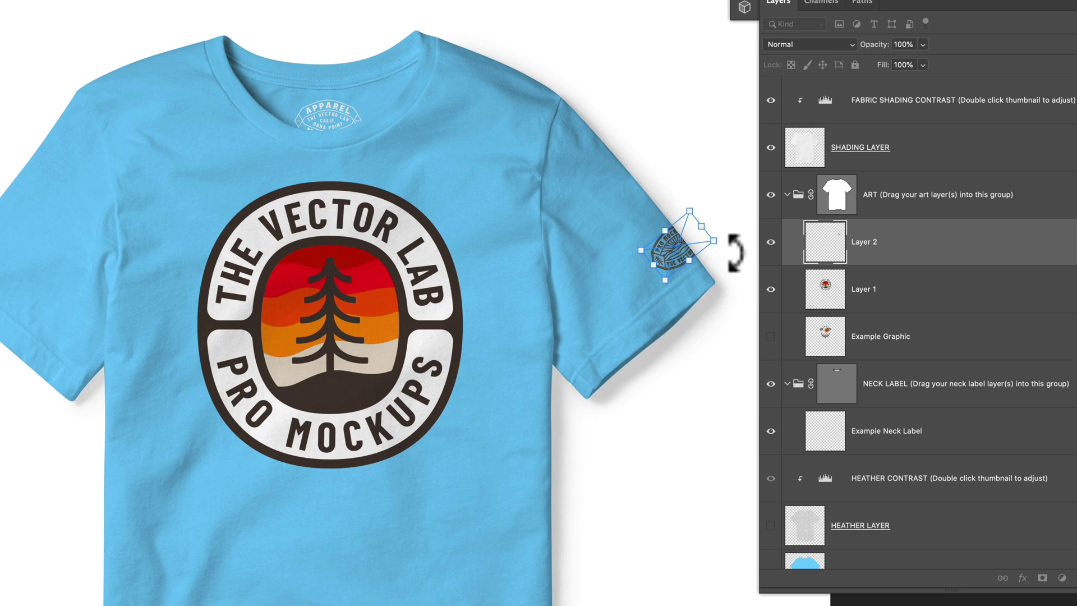
key("Return")
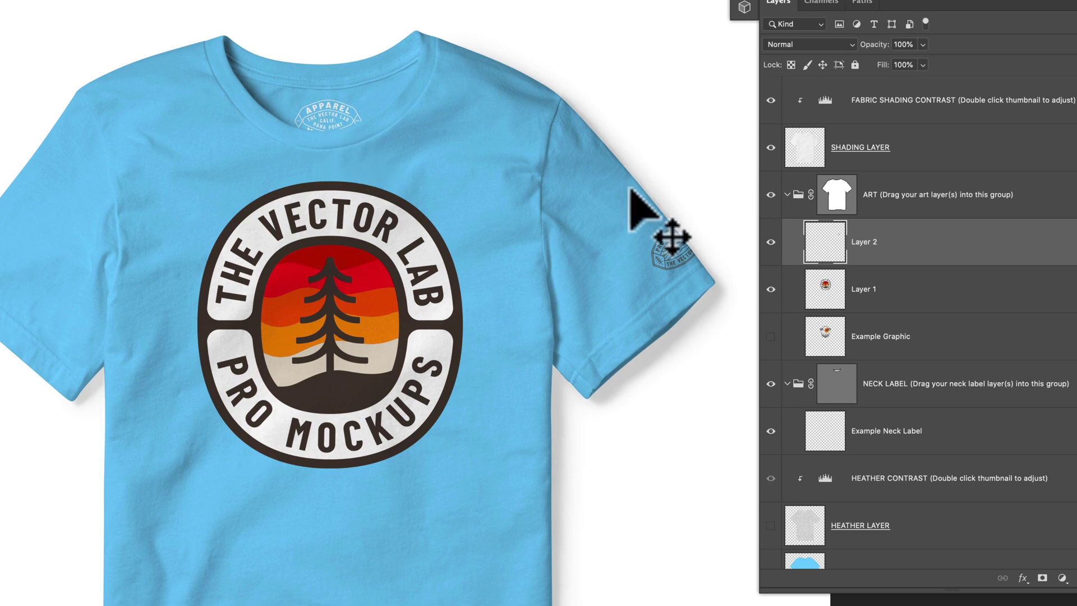
Step: Collapse the ART group and nudge the Example Neck Label slightly within the collar
left_click(787, 194)
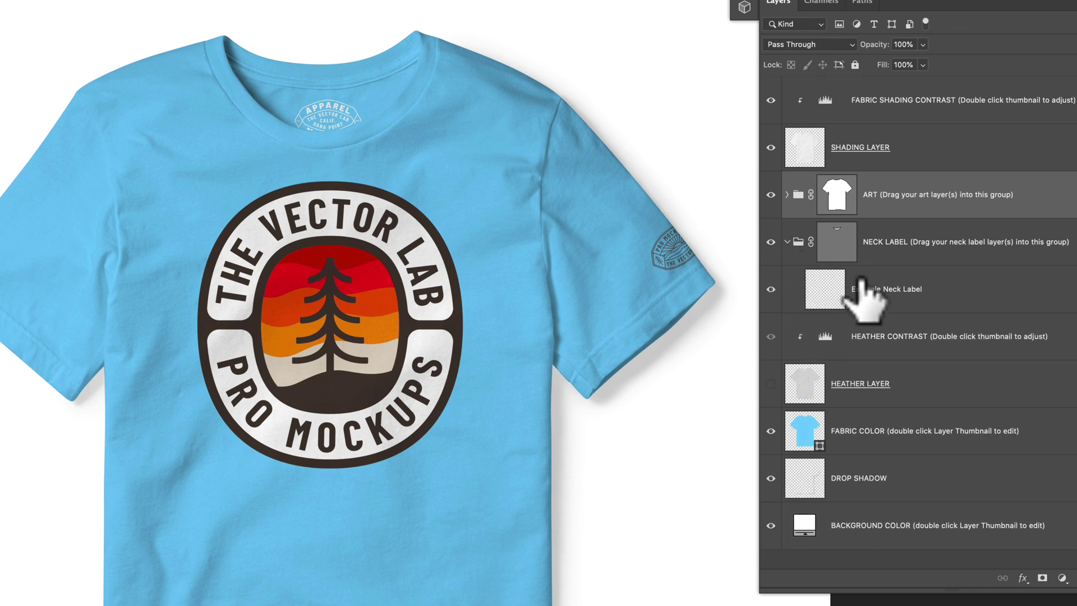
left_click(867, 292)
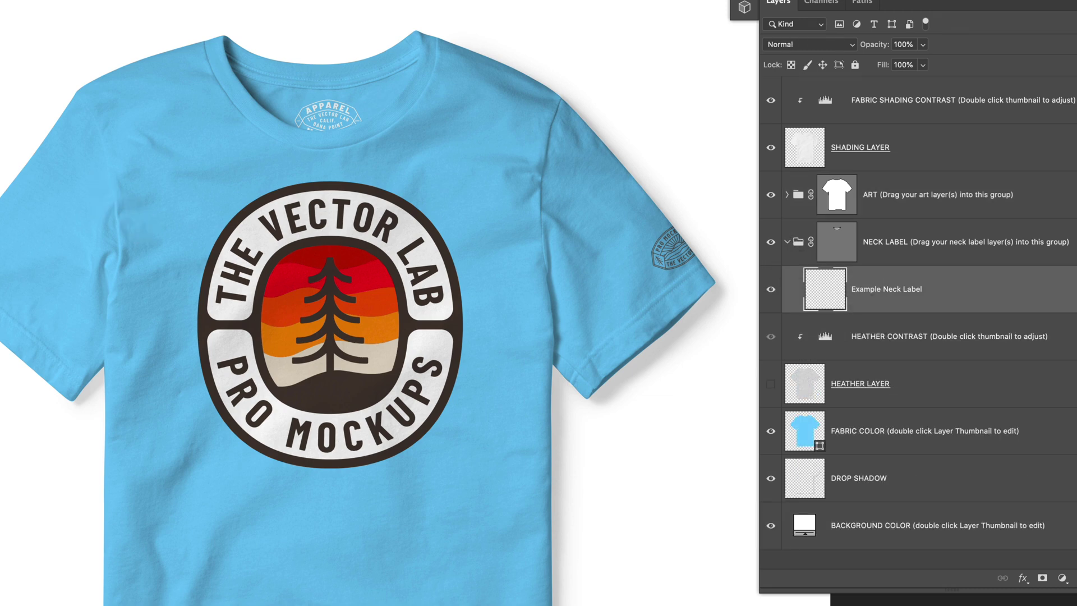
left_click_drag(340, 135, 348, 109)
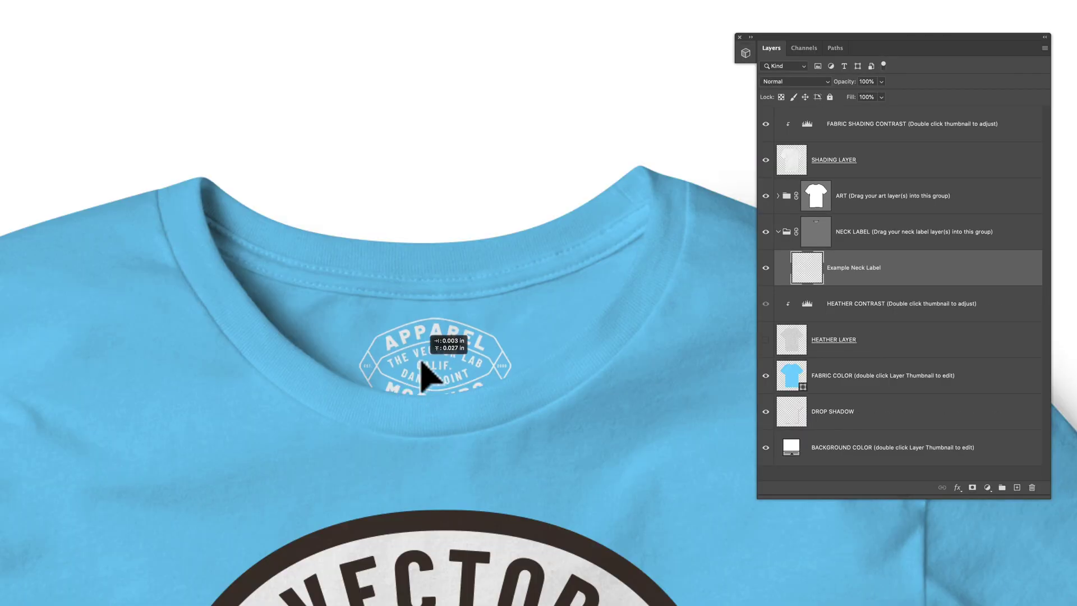
left_click_drag(420, 362, 433, 386)
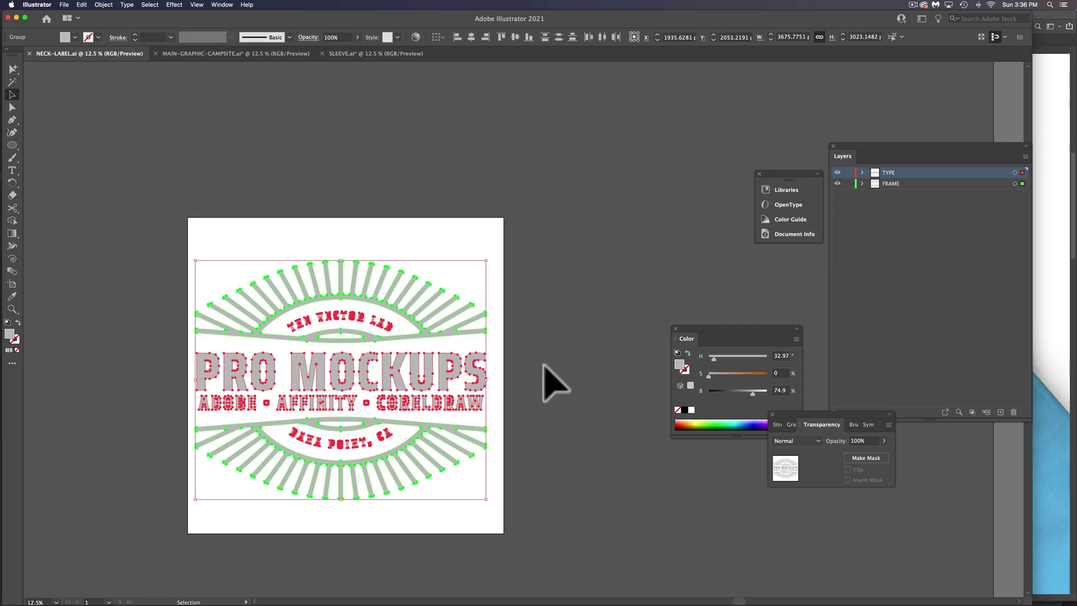
left_click(543, 364)
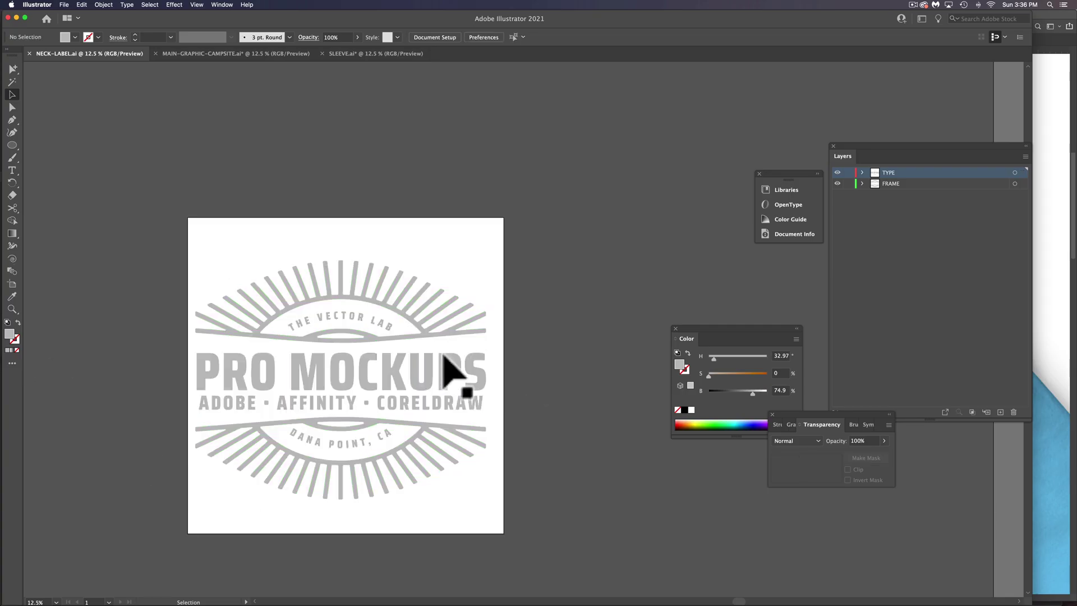
Step: Select all of the NECK-LABEL.ai artwork, then return to the Photoshop mockup
key("super+a")
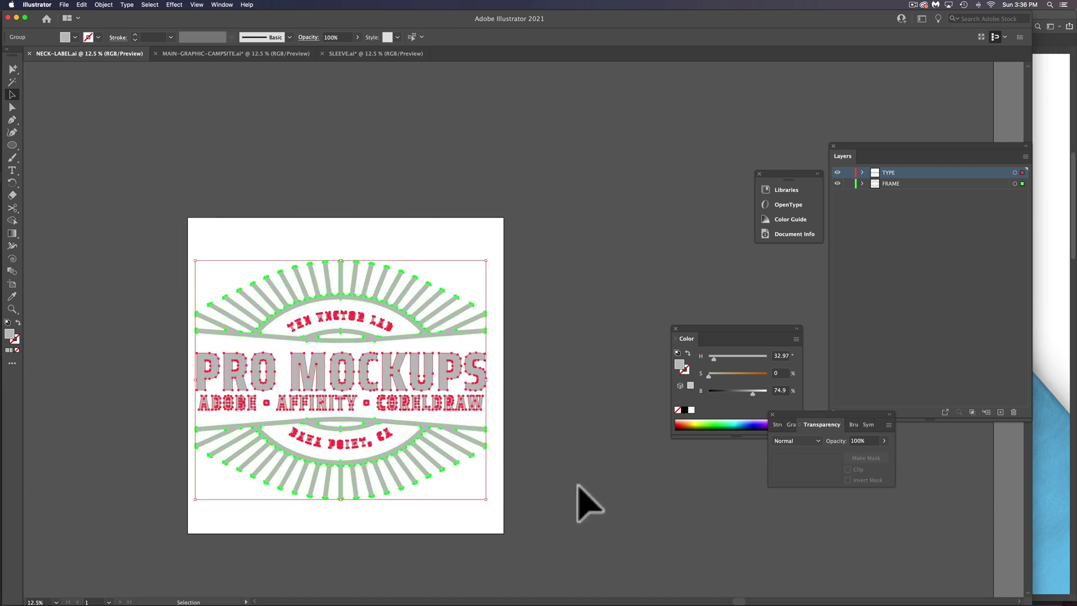
mouse_move(468, 603)
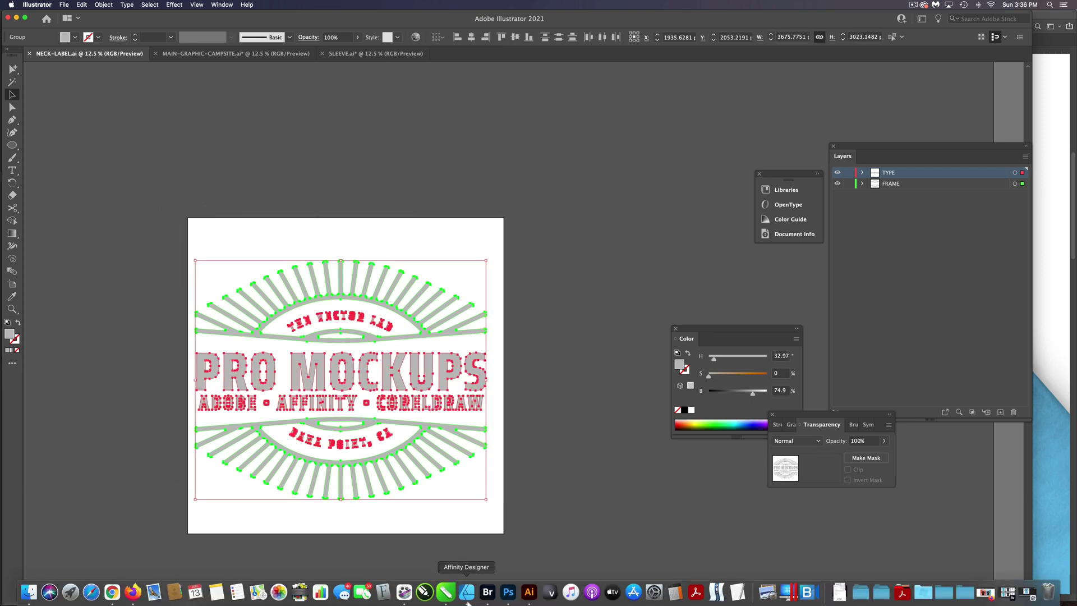
left_click(508, 592)
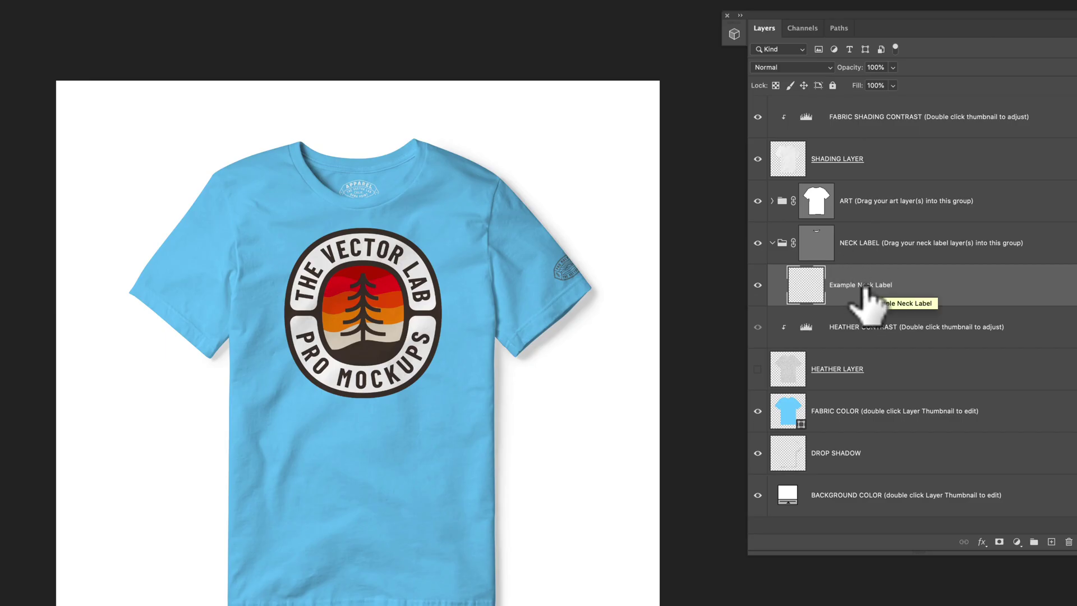
Step: Paste the neck-label artwork and scale it down to fit inside the collar as Layer 3
key("super+v")
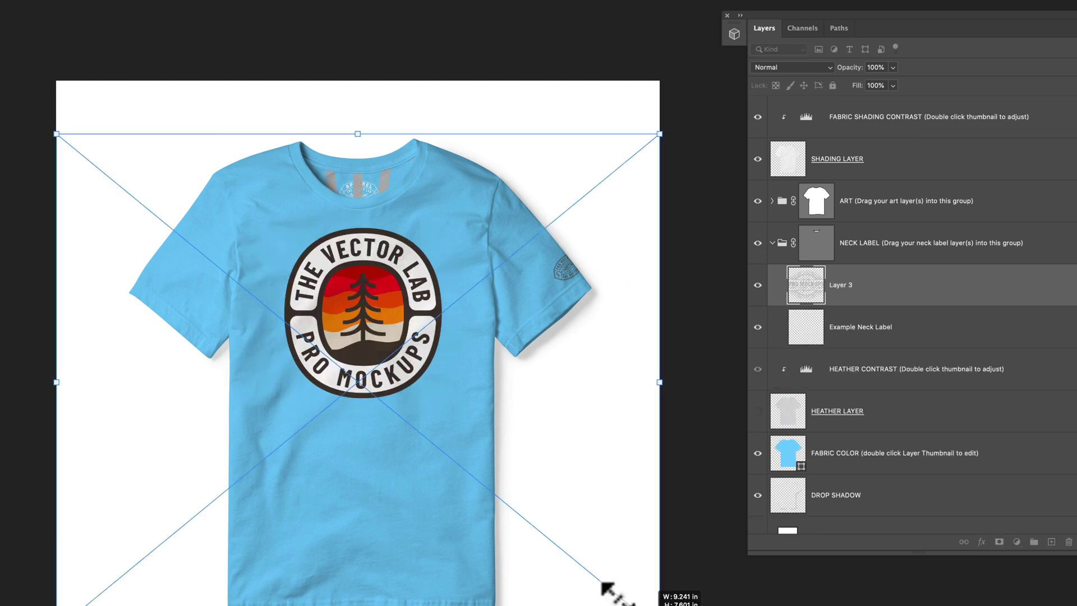
left_click_drag(617, 588, 252, 295)
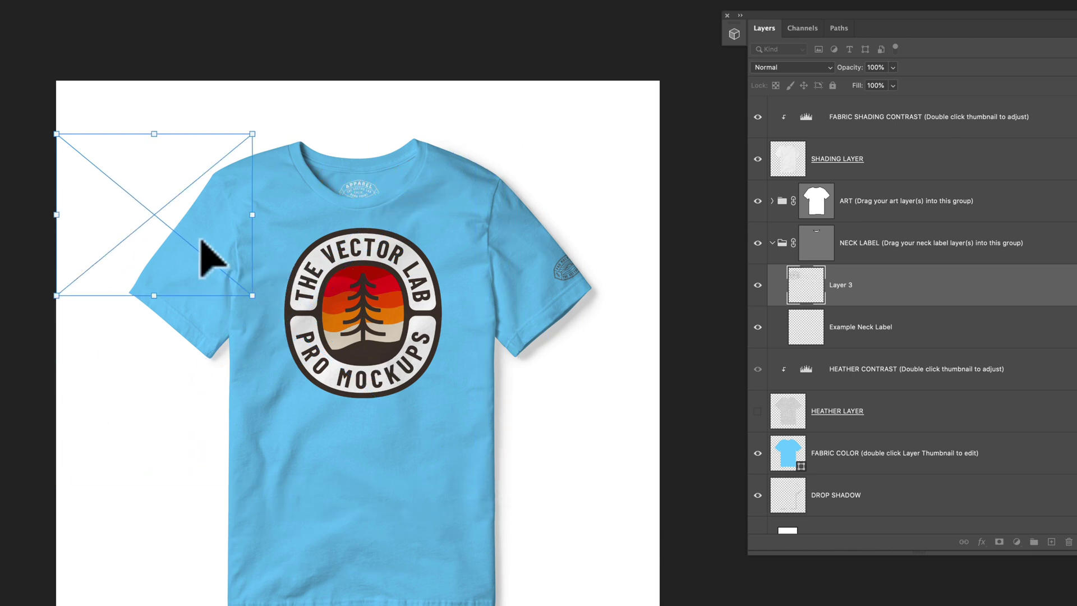
left_click_drag(204, 269, 418, 281)
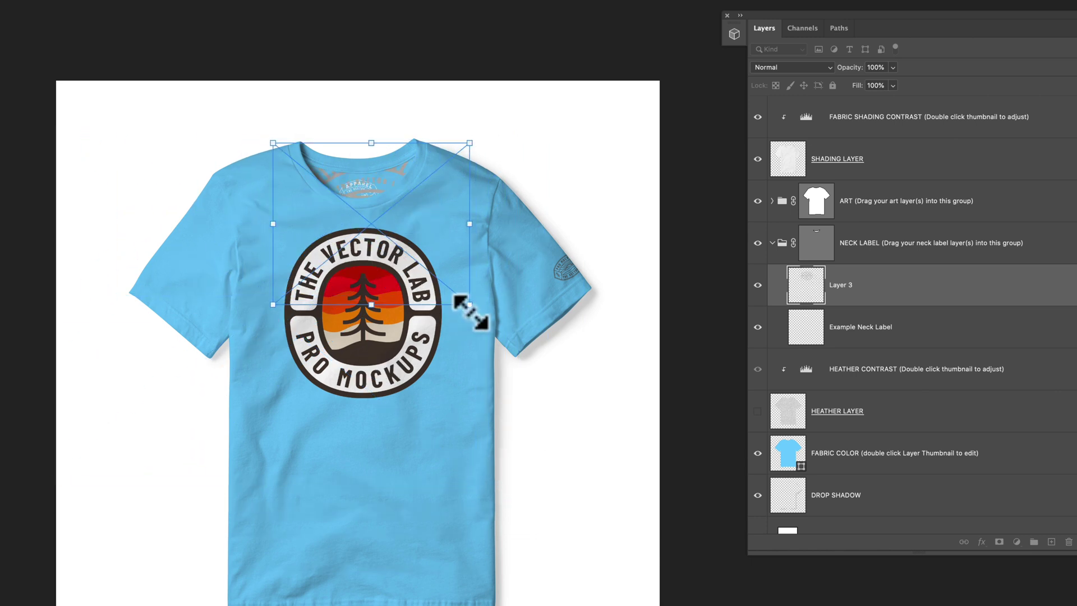
left_click_drag(471, 306, 368, 201)
key("Return")
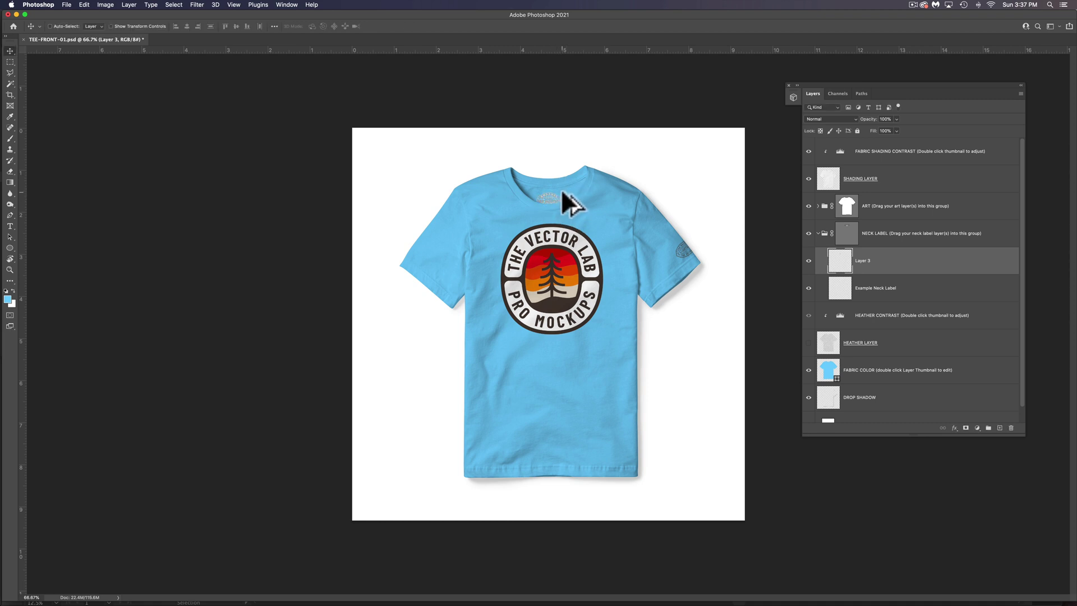
Step: Hide the Example Neck Label layer
scroll(561, 189, "up", 5)
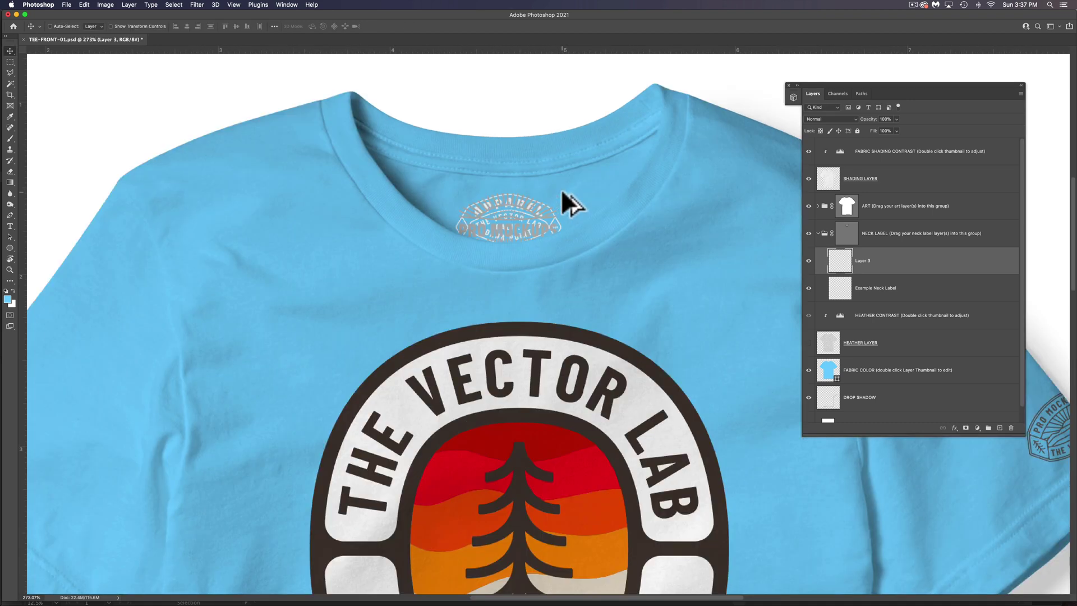
scroll(562, 192, "up", 2)
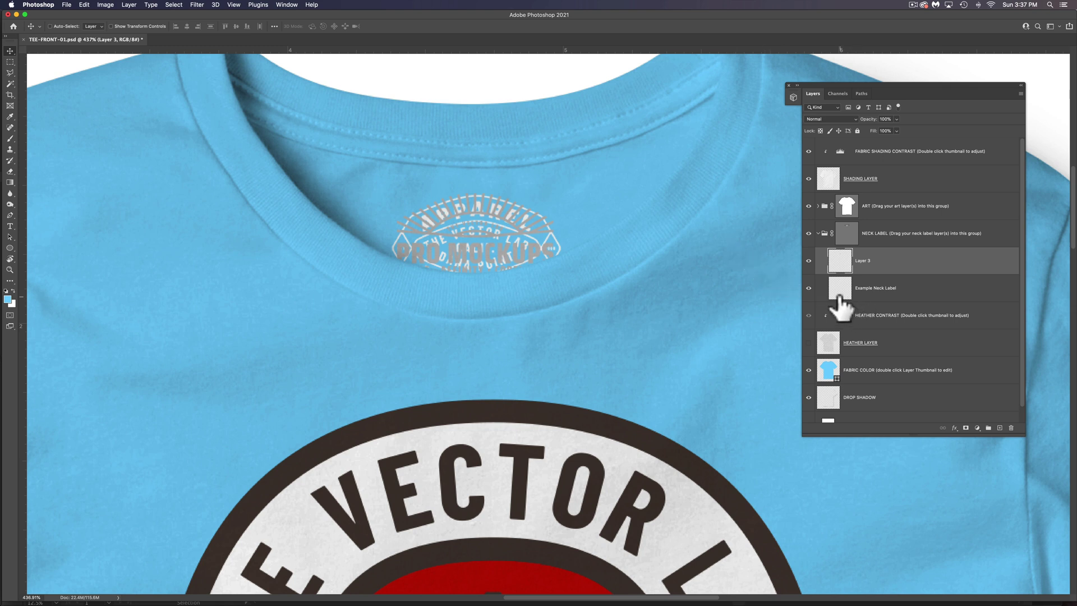
left_click(809, 288)
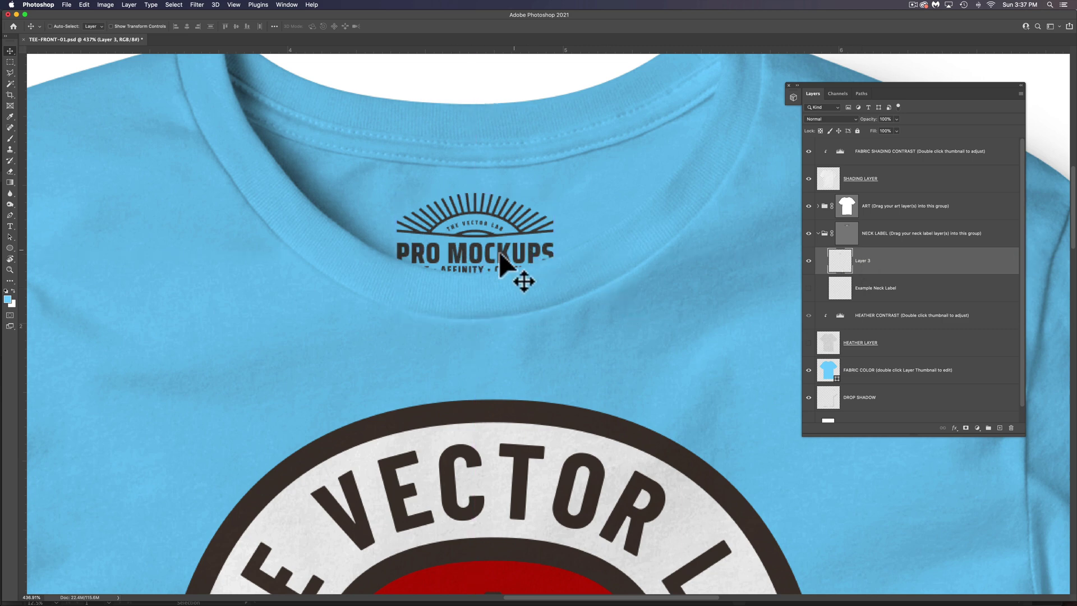
scroll(517, 258, "down", 2)
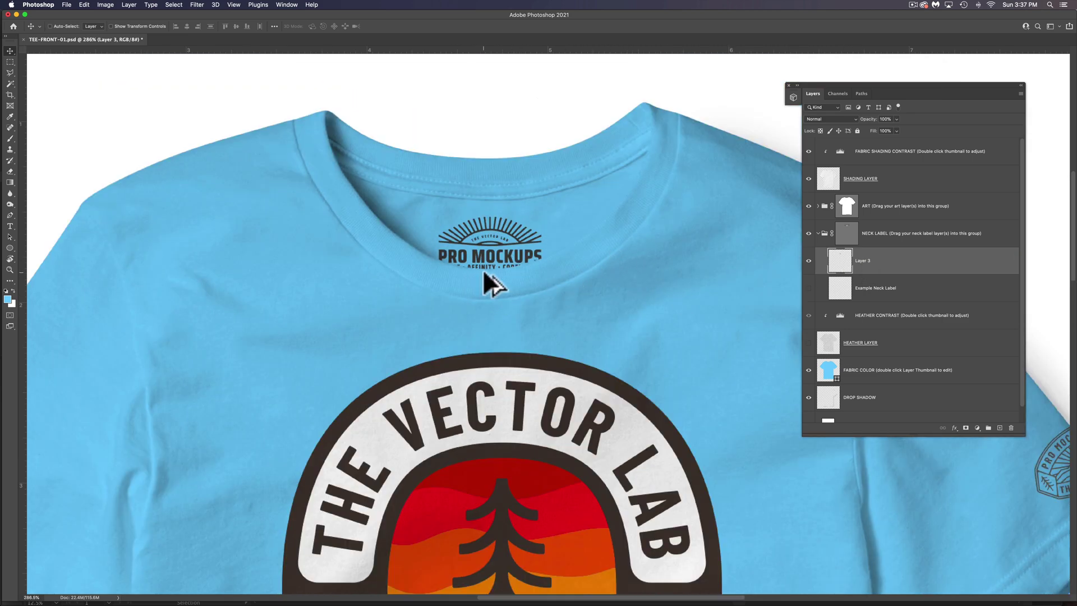
scroll(484, 277, "down", 2)
scroll(618, 324, "down", 3)
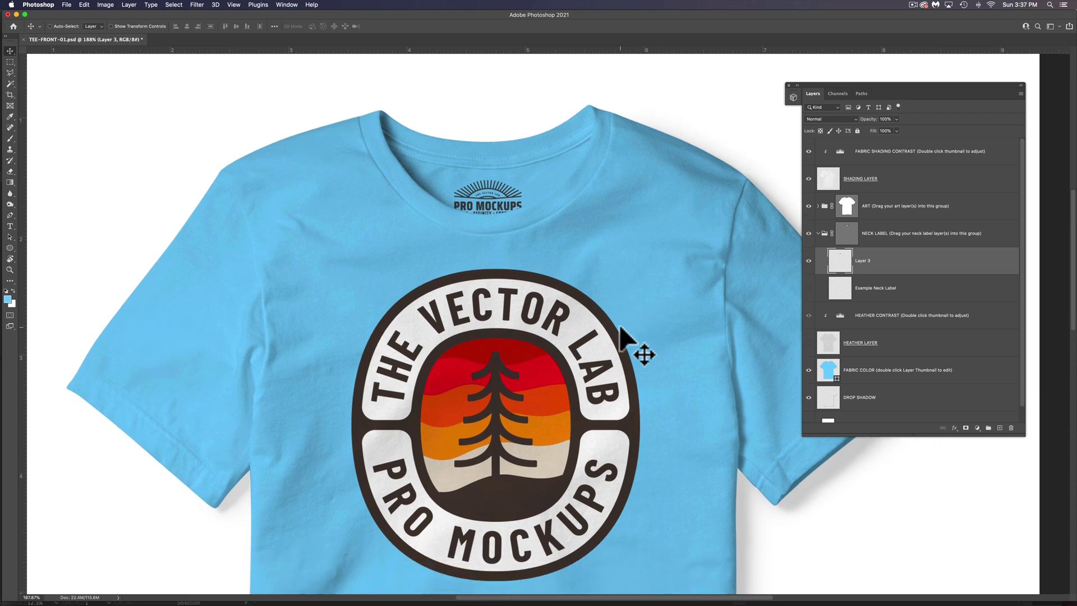
Step: Lower the HEATHER CONTRAST Levels black point from 66 to 42, showing HEATHER LAYER only while editing
left_click(809, 343)
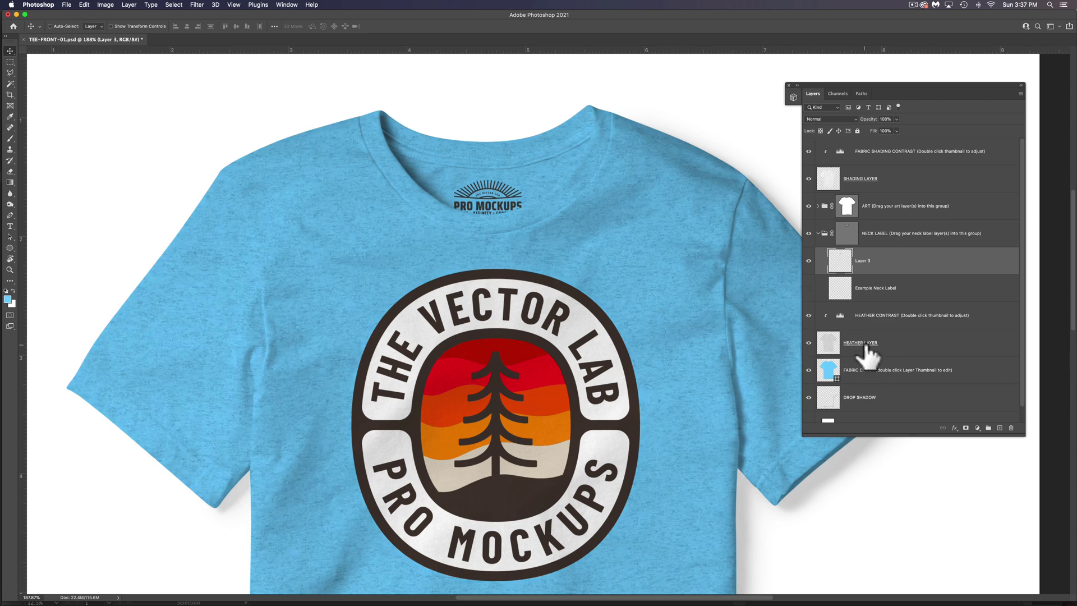
double_click(845, 317)
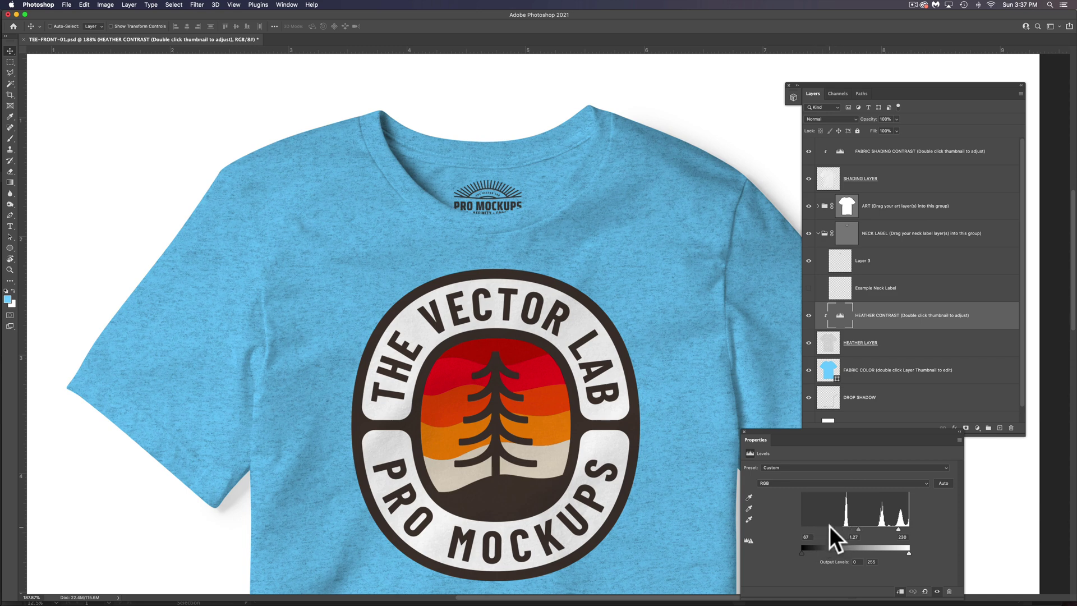
left_click_drag(831, 528, 819, 528)
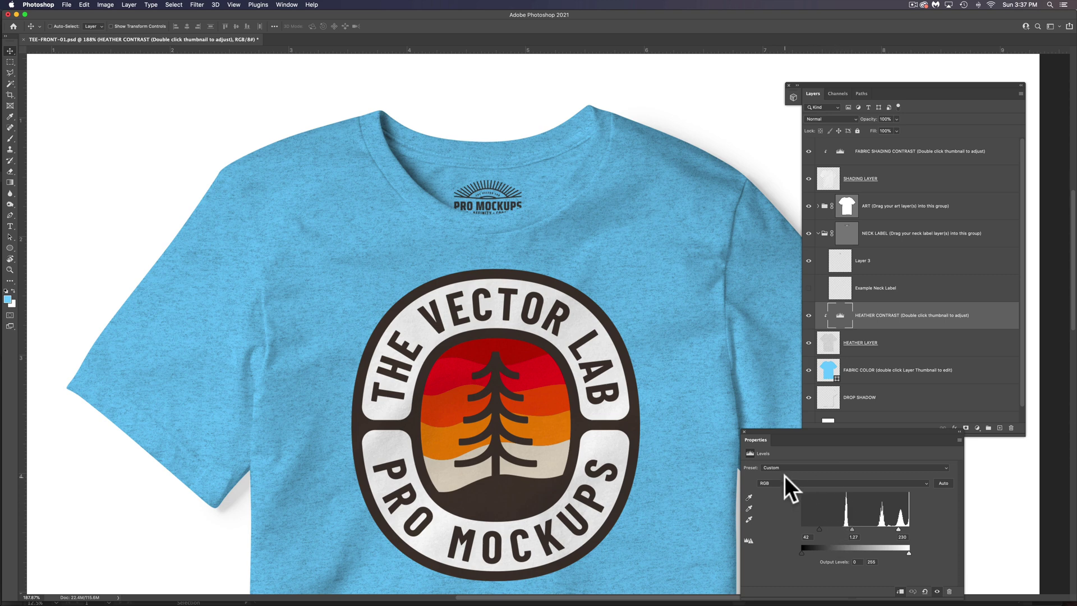
left_click(744, 429)
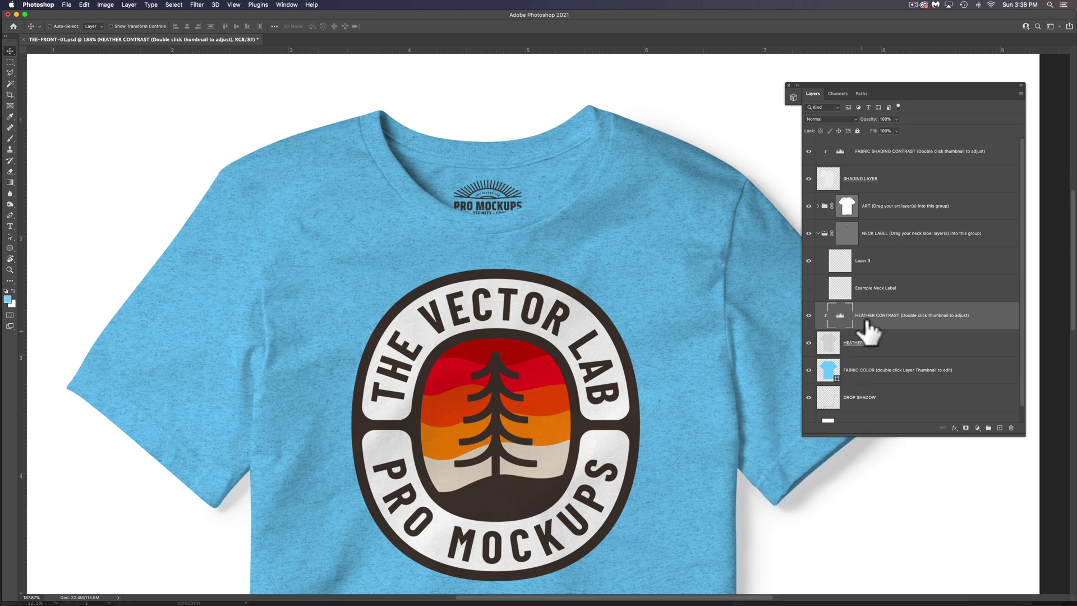
left_click(808, 343)
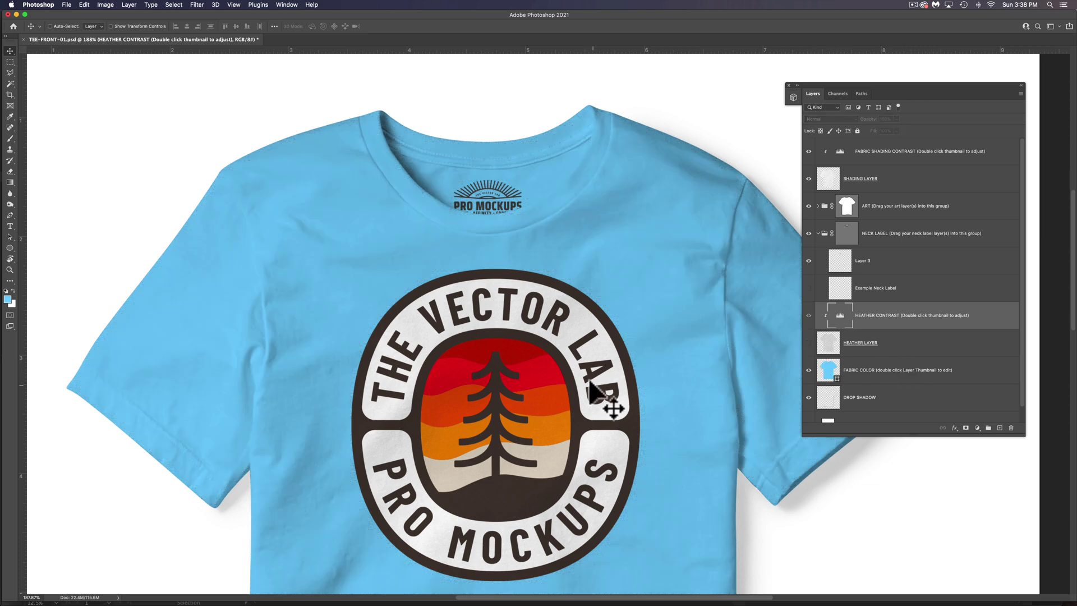
scroll(581, 382, "down", 2)
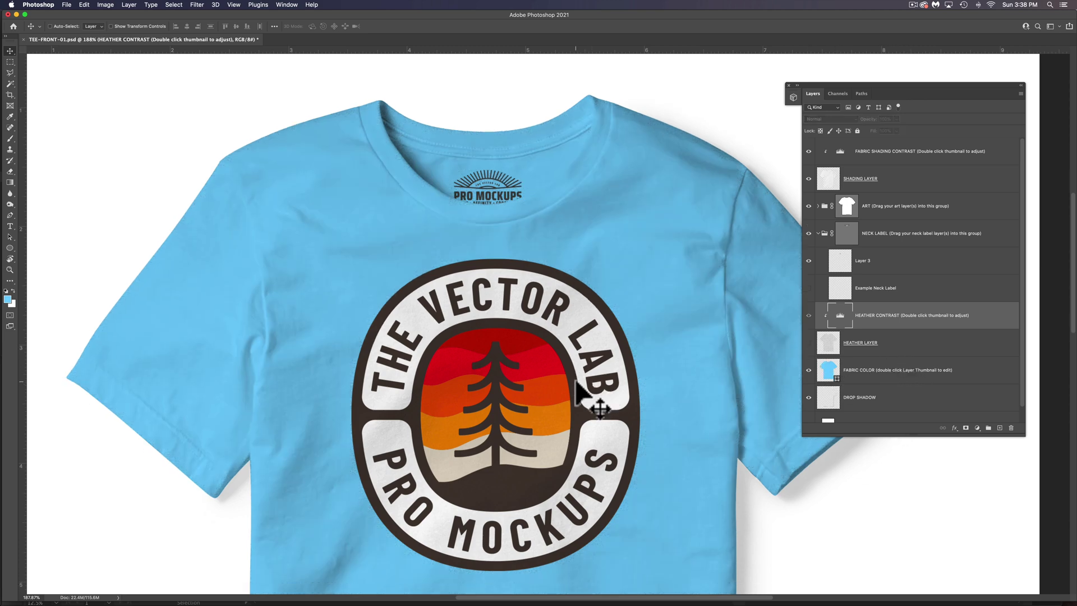
Step: Set the FABRIC COLOR fill to white and view the whole shirt at 100%
double_click(828, 371)
left_click_drag(753, 289, 639, 267)
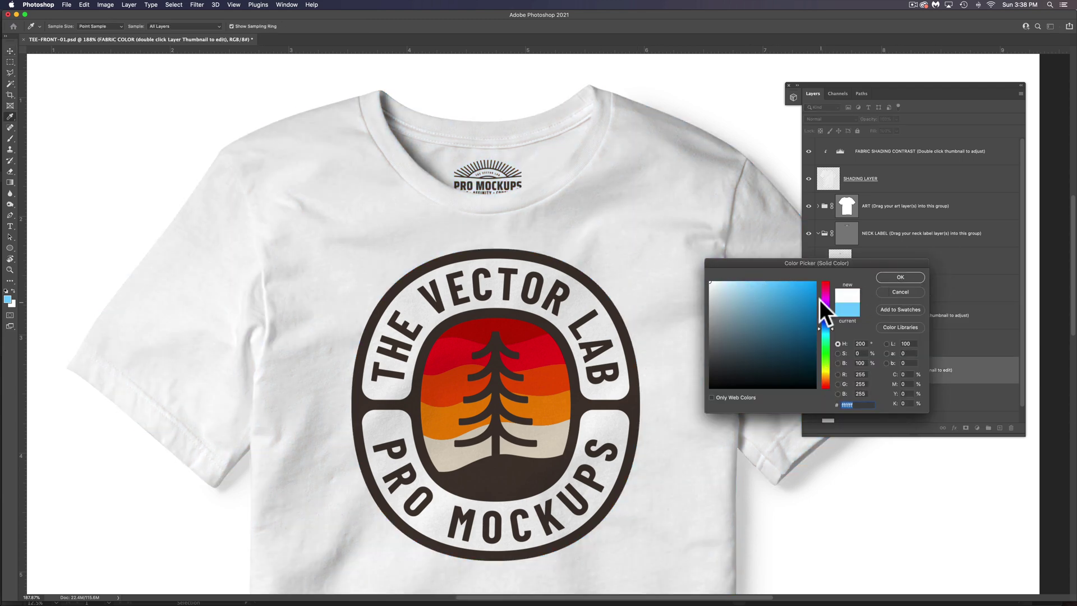
left_click(887, 278)
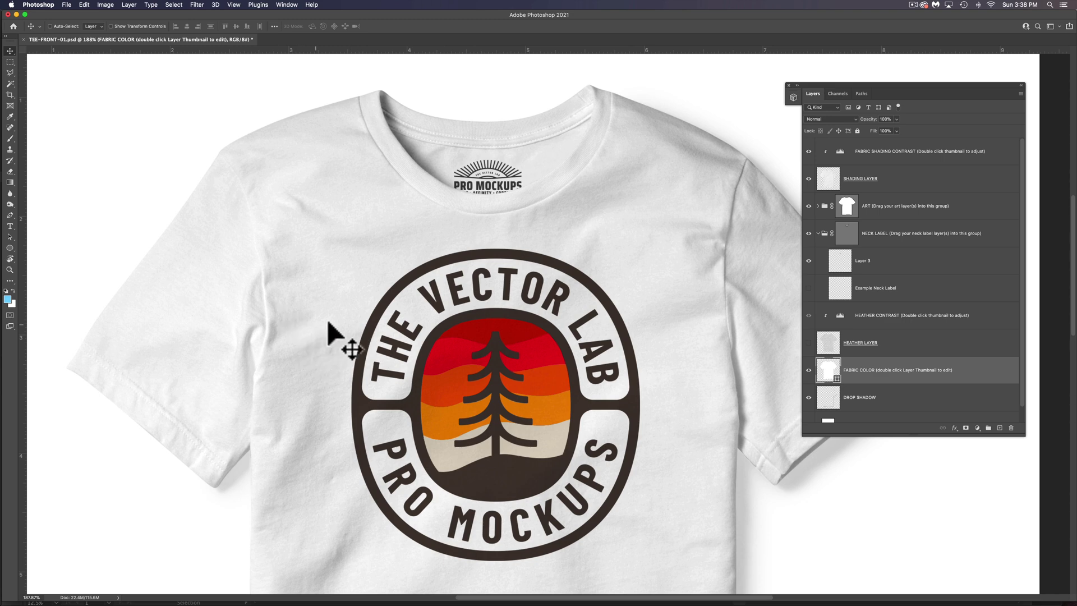
key("super+minus")
key("super+minus")
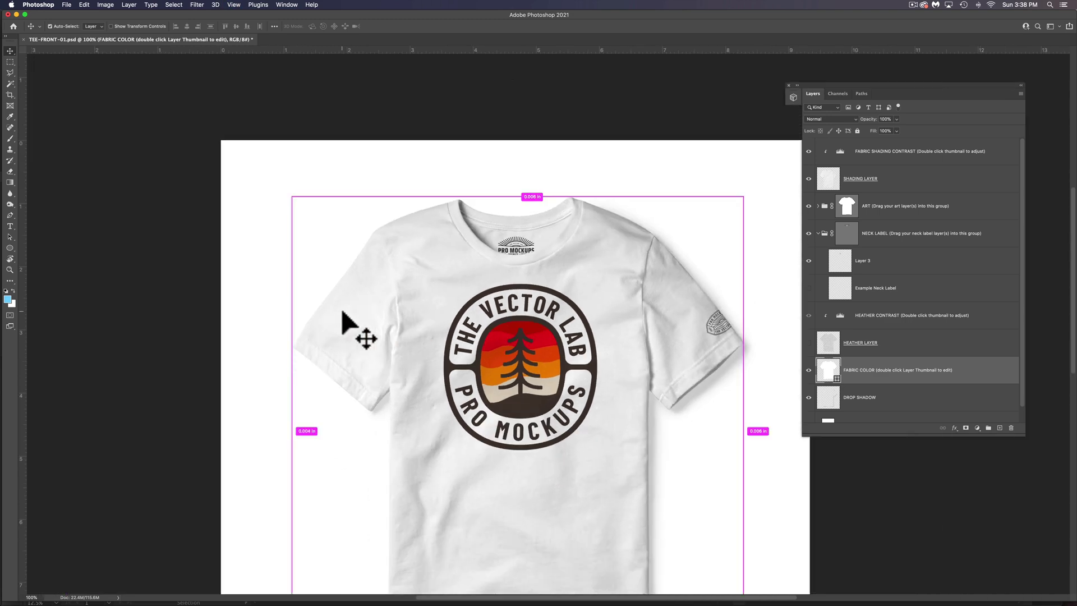
scroll(430, 382, "down", 3)
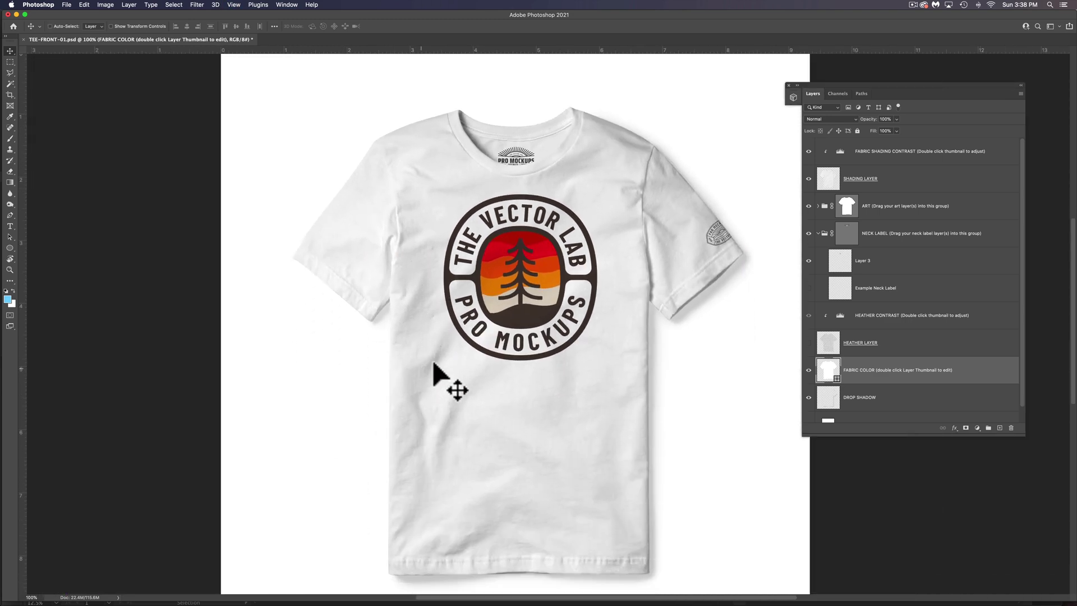
Step: Set the FABRIC SHADING CONTRAST Levels inputs to 121, 0.80 and 247
double_click(840, 152)
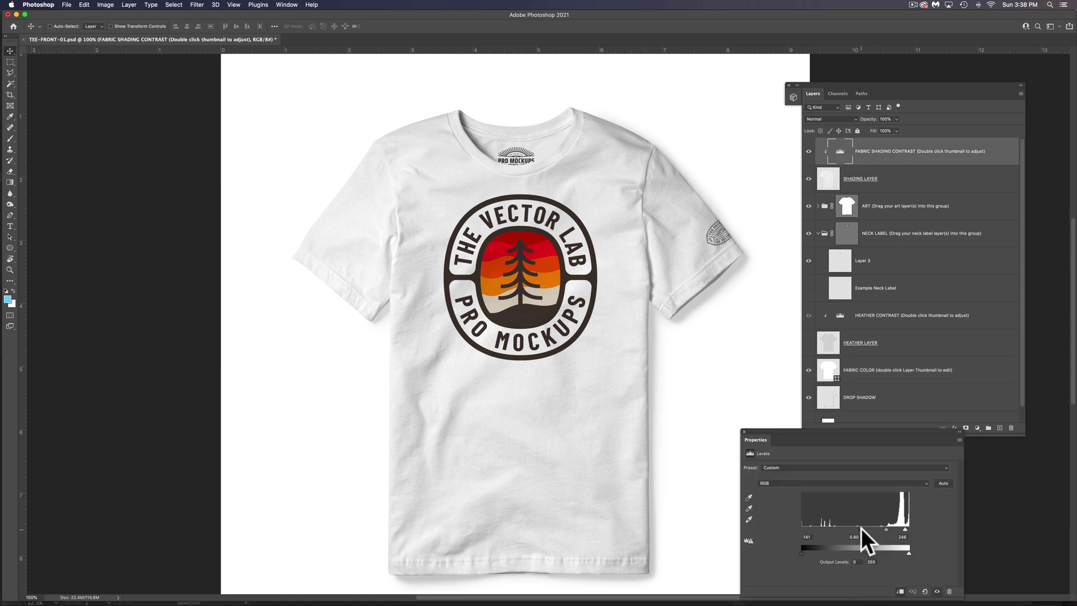
mouse_move(861, 528)
left_mouse_down()
mouse_move(893, 526)
mouse_move(843, 528)
left_mouse_up()
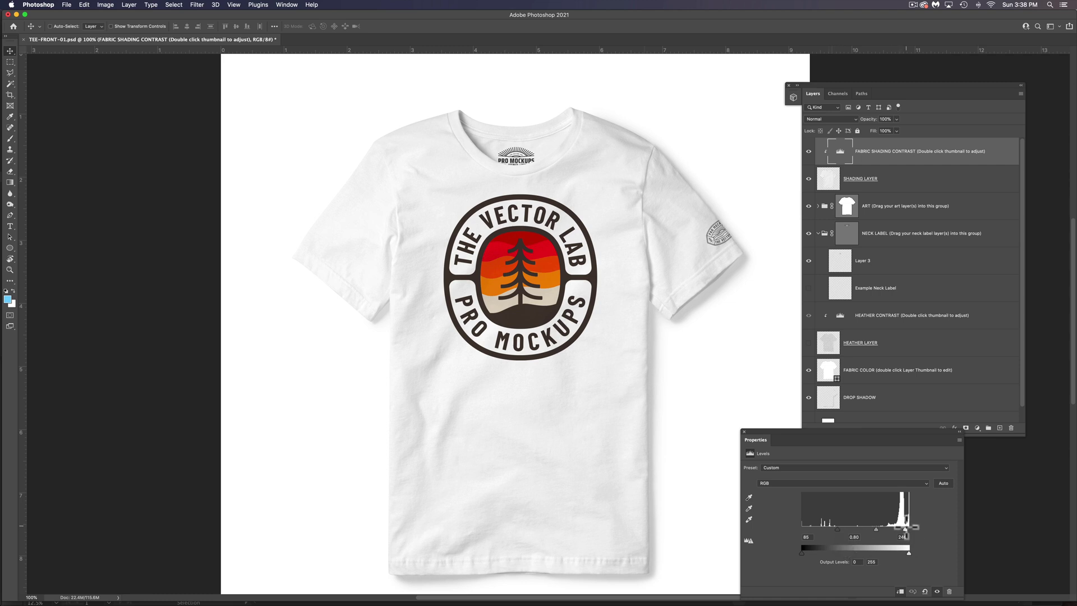
left_click_drag(906, 527, 906, 525)
mouse_move(853, 527)
left_mouse_down()
mouse_move(867, 526)
mouse_move(853, 526)
left_mouse_up()
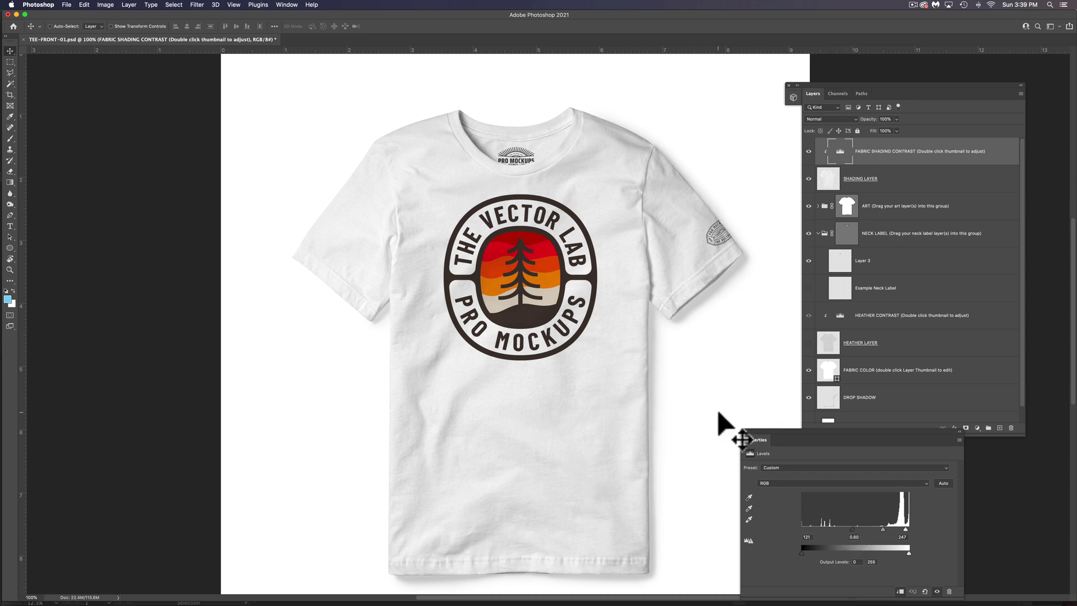
Step: Recolour the FABRIC COLOR fill to dark charcoal #333333
left_click(830, 373)
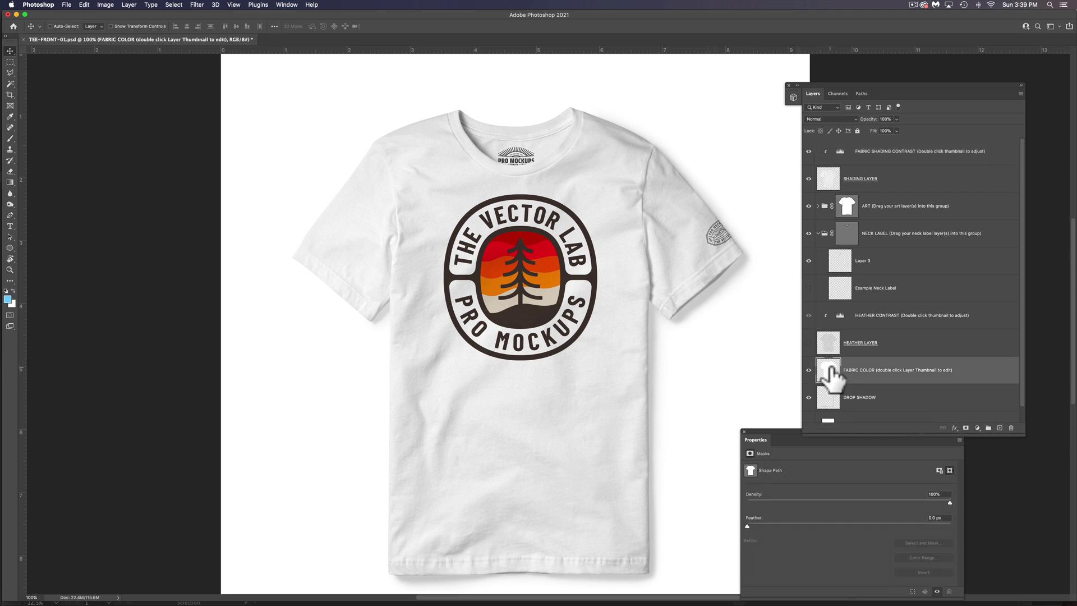
double_click(830, 370)
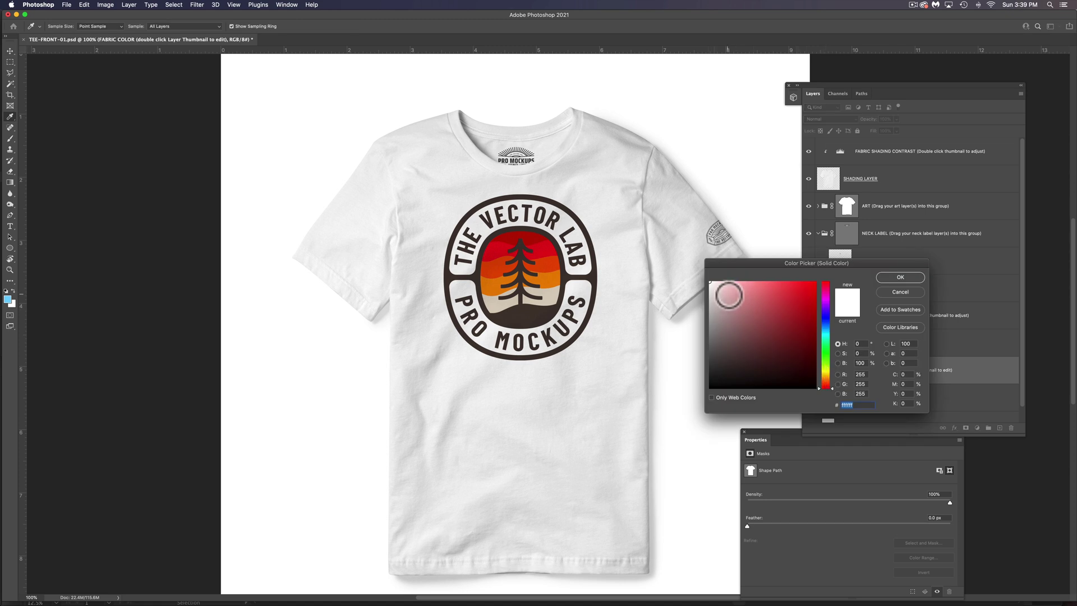
left_click_drag(723, 296, 779, 300)
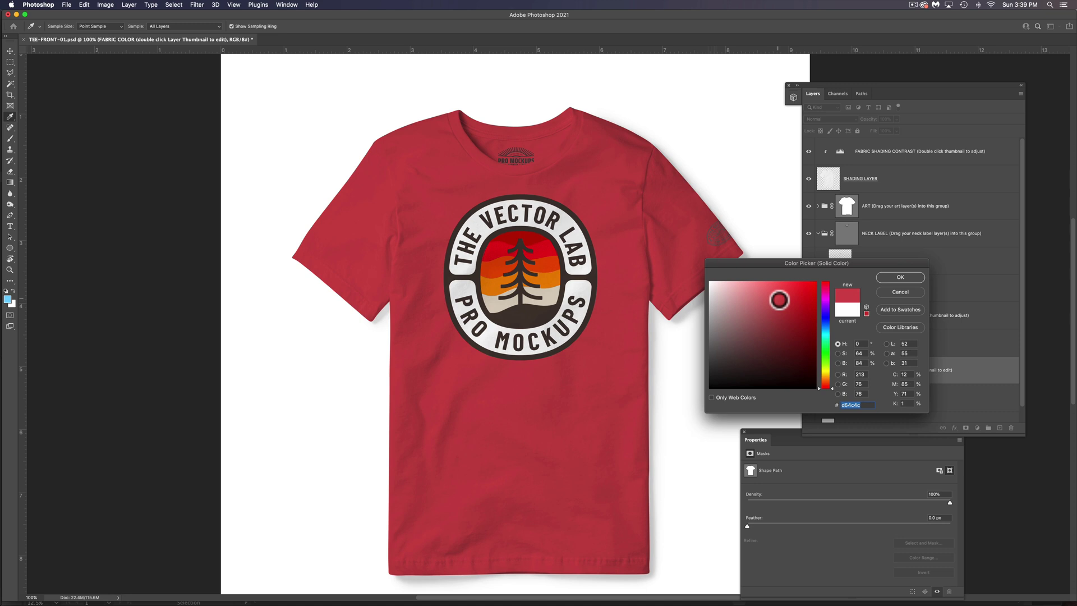
left_click(826, 329)
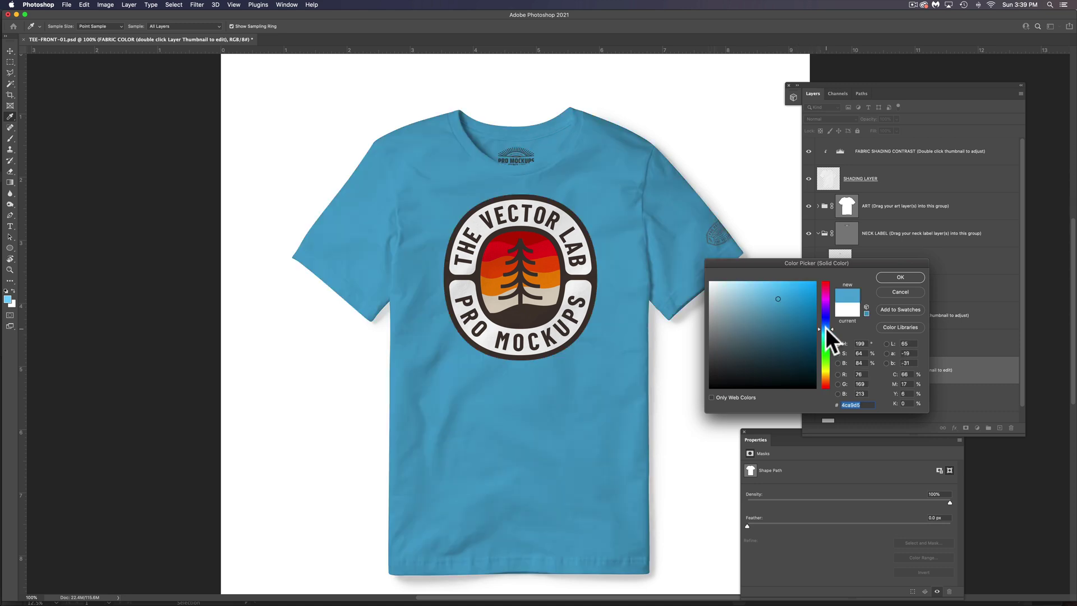
left_click_drag(760, 354, 697, 366)
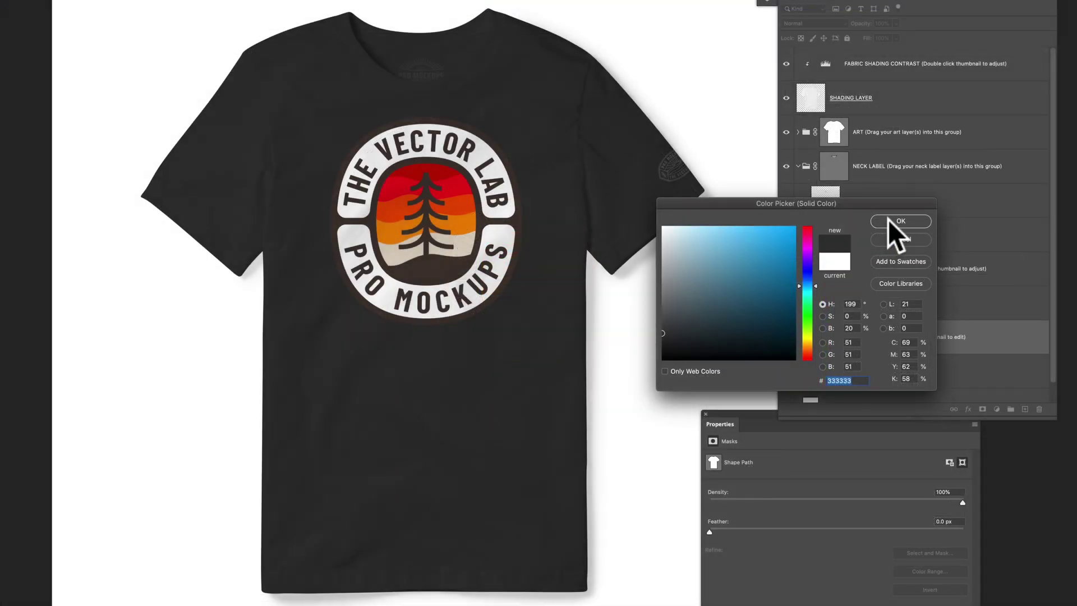
left_click(898, 220)
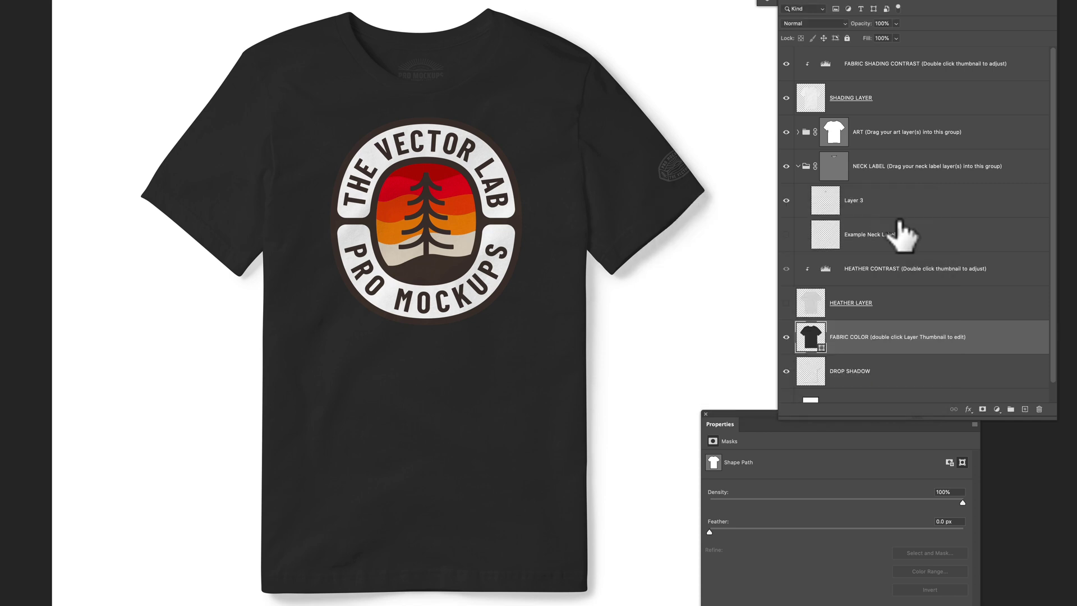
Step: Raise the FABRIC SHADING CONTRAST Levels black input to 196
left_click(825, 65)
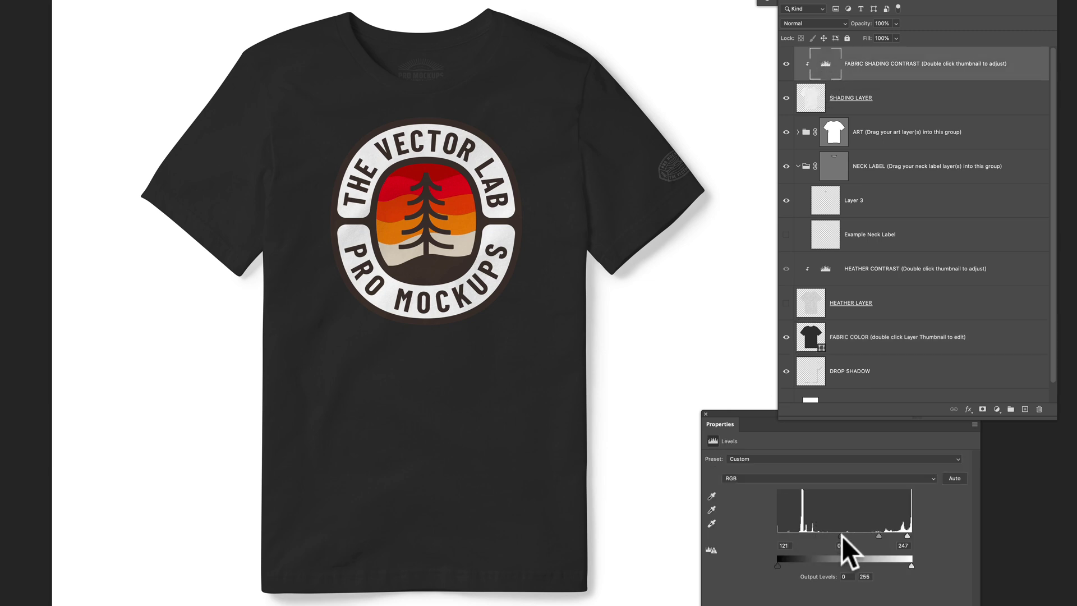
left_click_drag(842, 535, 880, 534)
left_click_drag(910, 211, 757, 200)
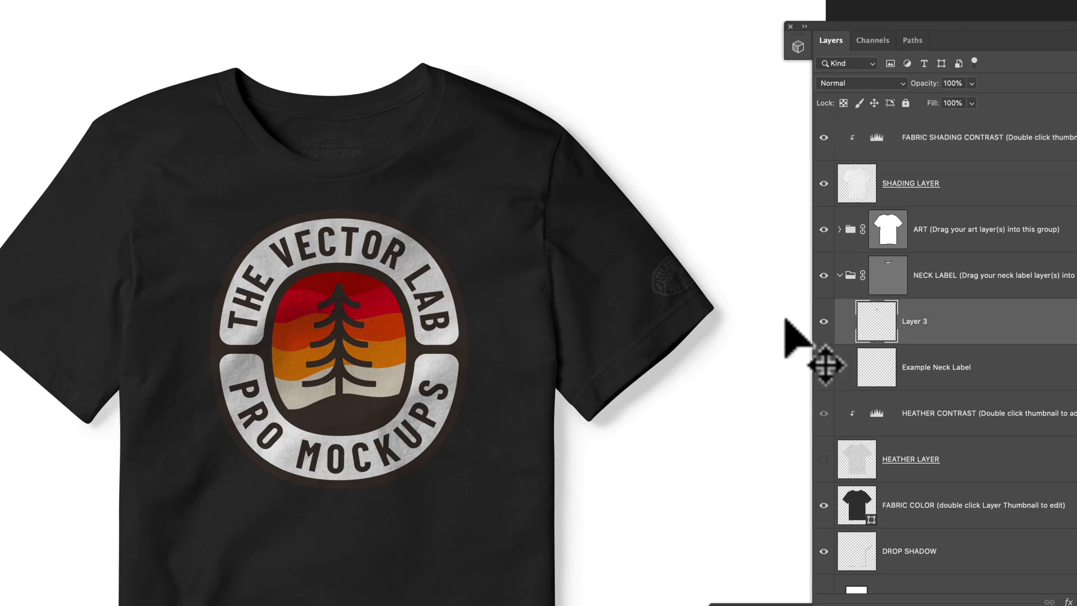
left_click_drag(786, 319, 828, 335)
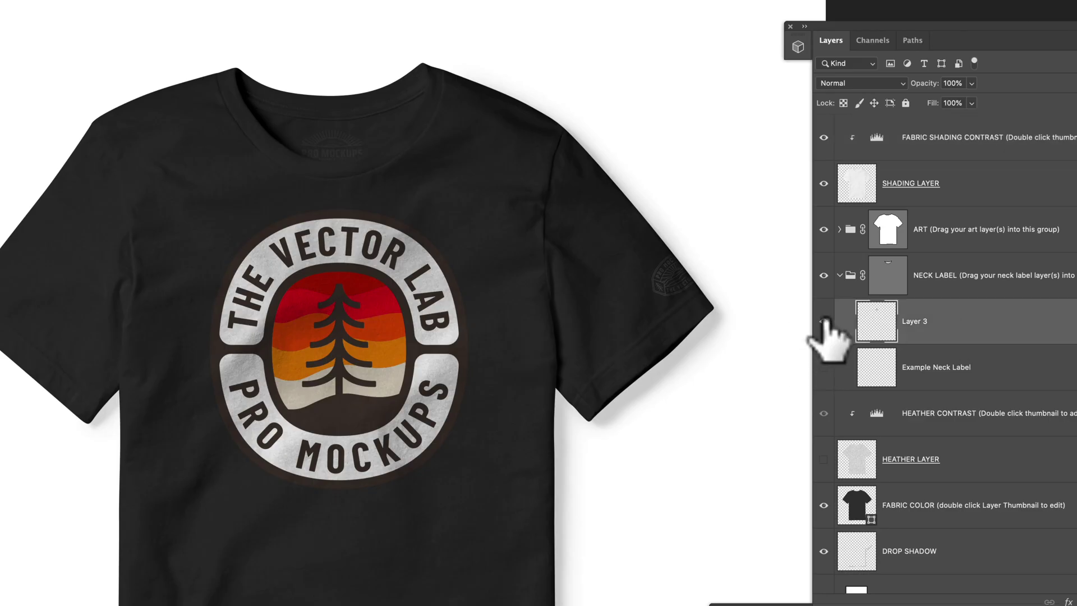
Step: Show the Layer 3 neck label and select the sleeve badge's Layer 2 in ART
left_click(824, 321)
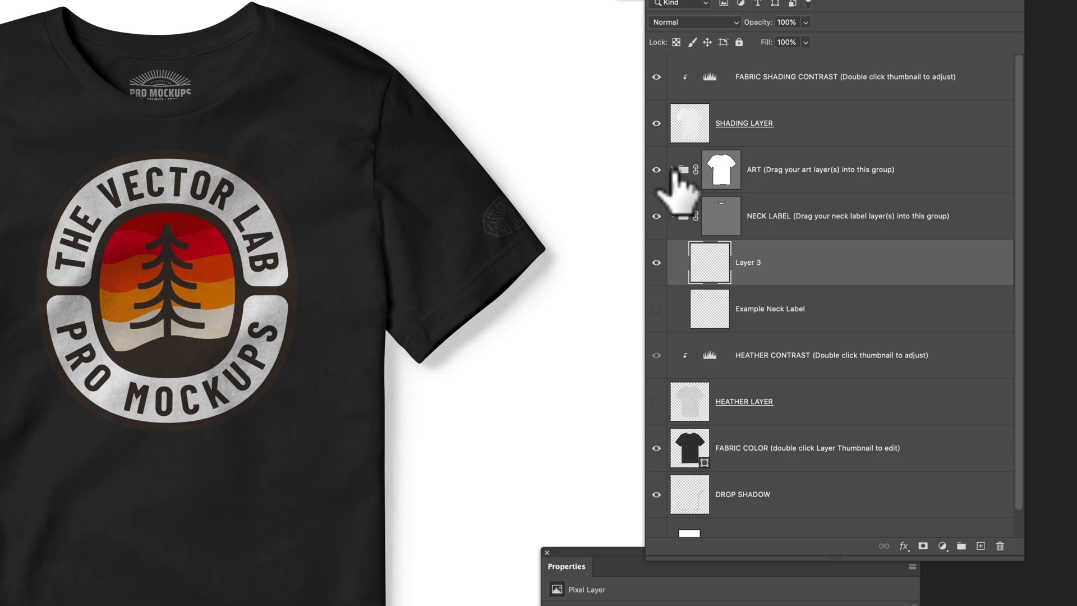
left_click(672, 170)
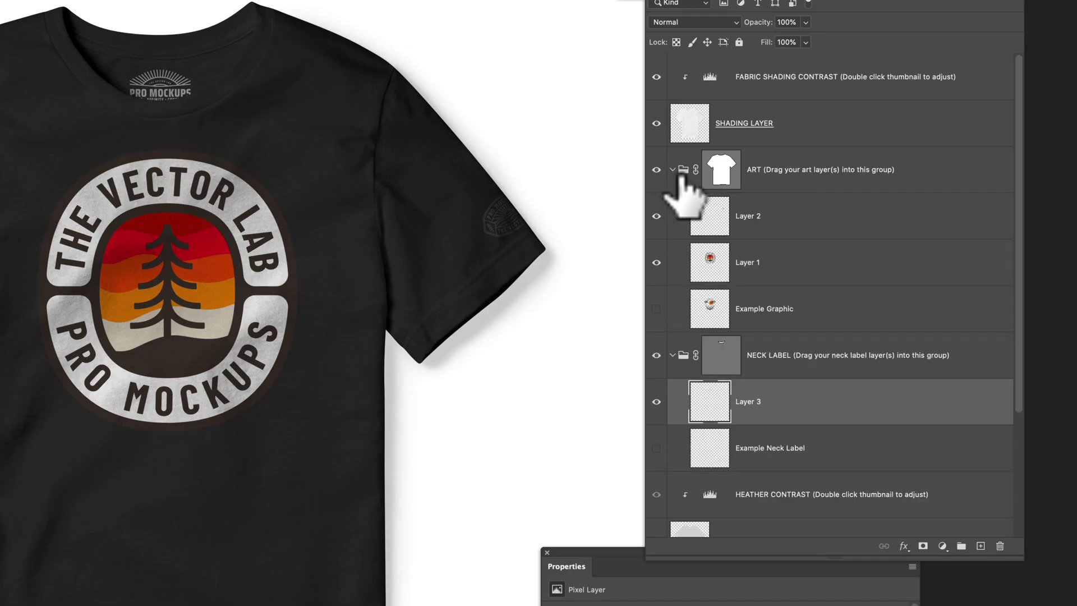
left_click(769, 216)
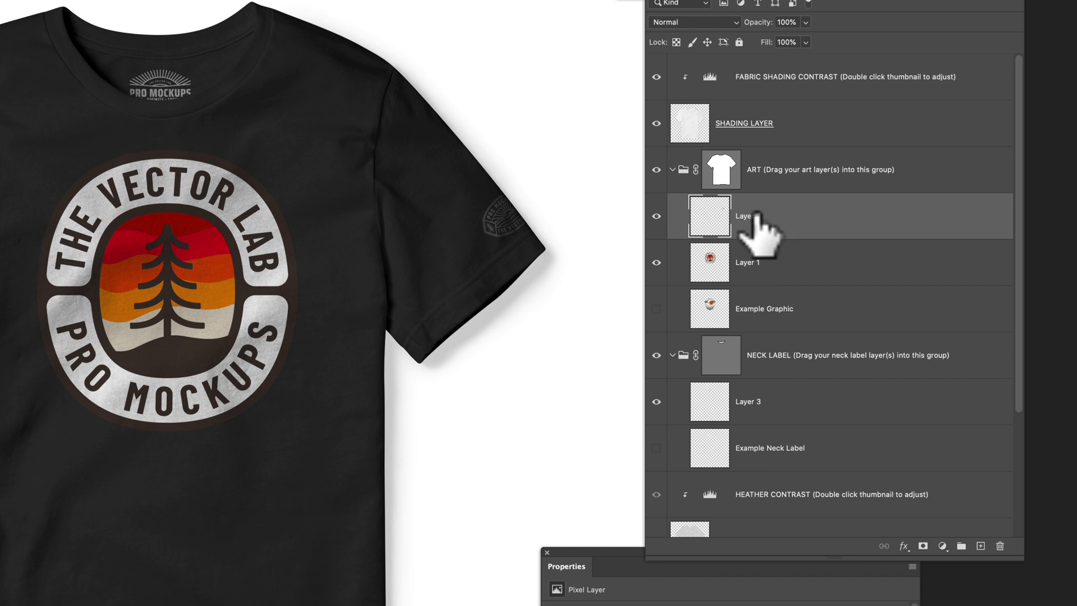
Step: Brighten the sleeve badge with a Levels adjustment that lowers its white input
key("ctrl+l")
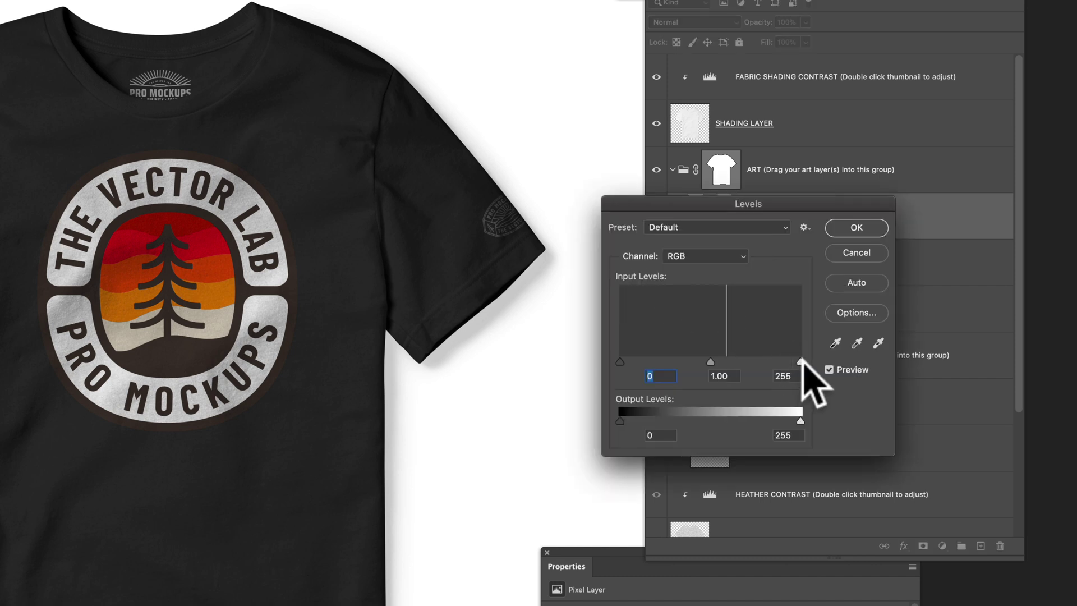
left_click_drag(802, 362, 683, 361)
left_click(857, 227)
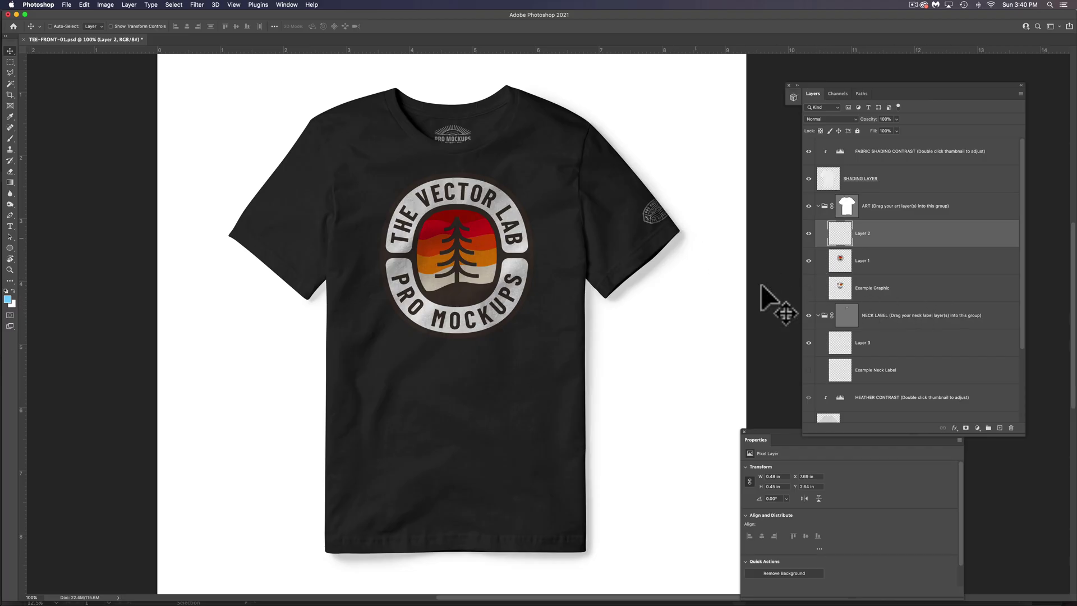
scroll(901, 359, "down", 4)
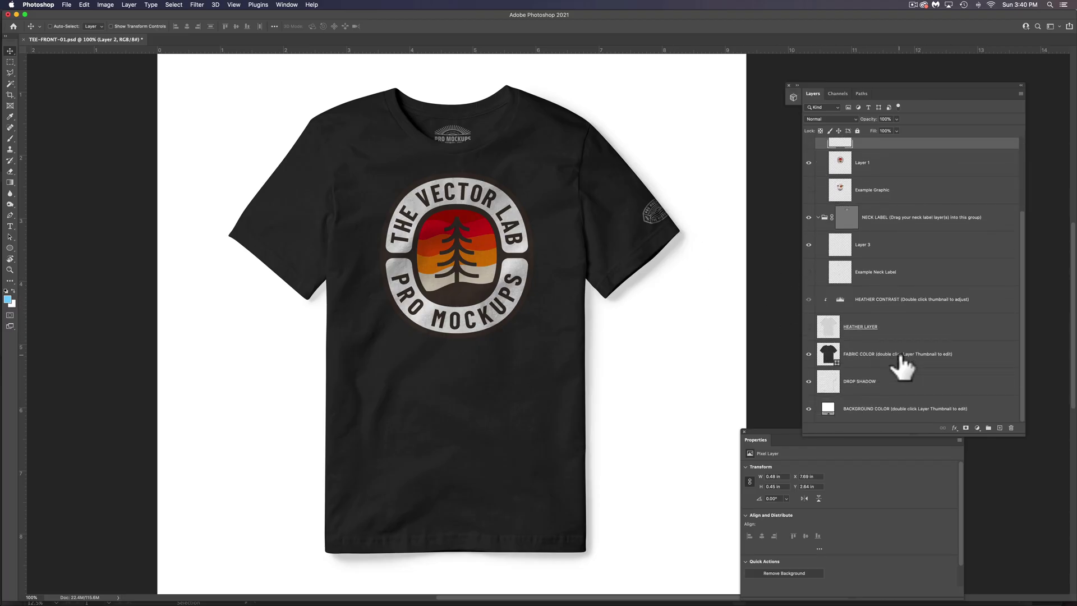
Step: Compare with DROP SHADOW toggled off and on, then set BACKGROUND COLOR to orange
left_click(809, 382)
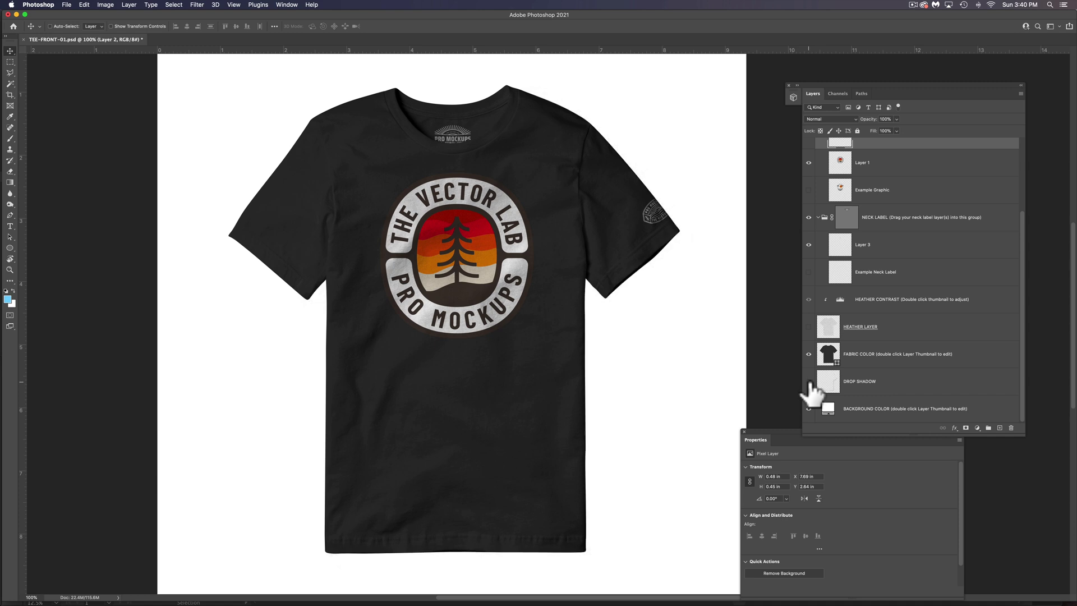
left_click(808, 382)
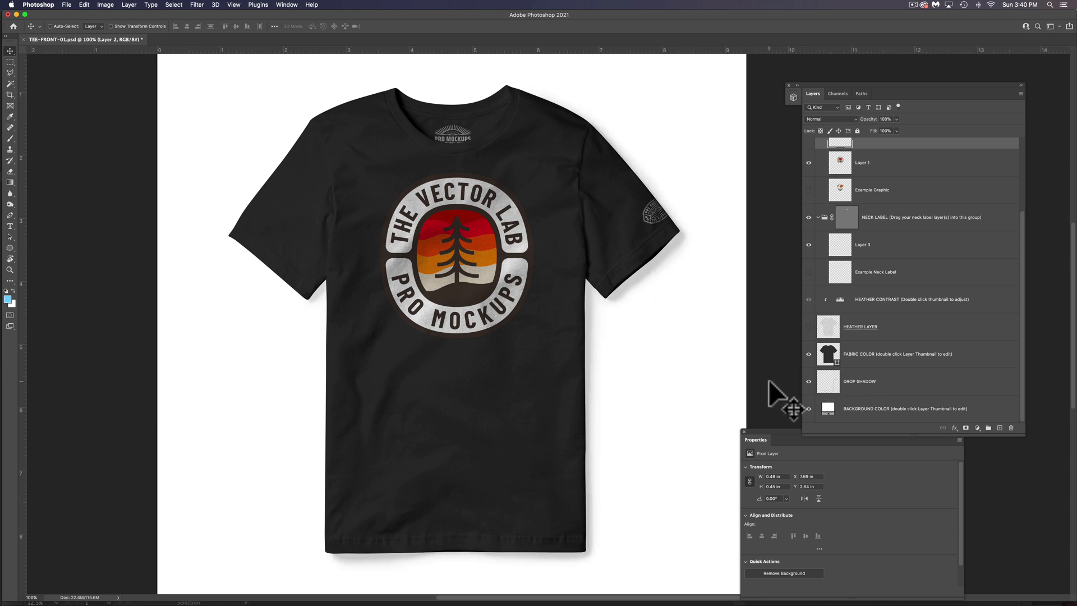
double_click(829, 409)
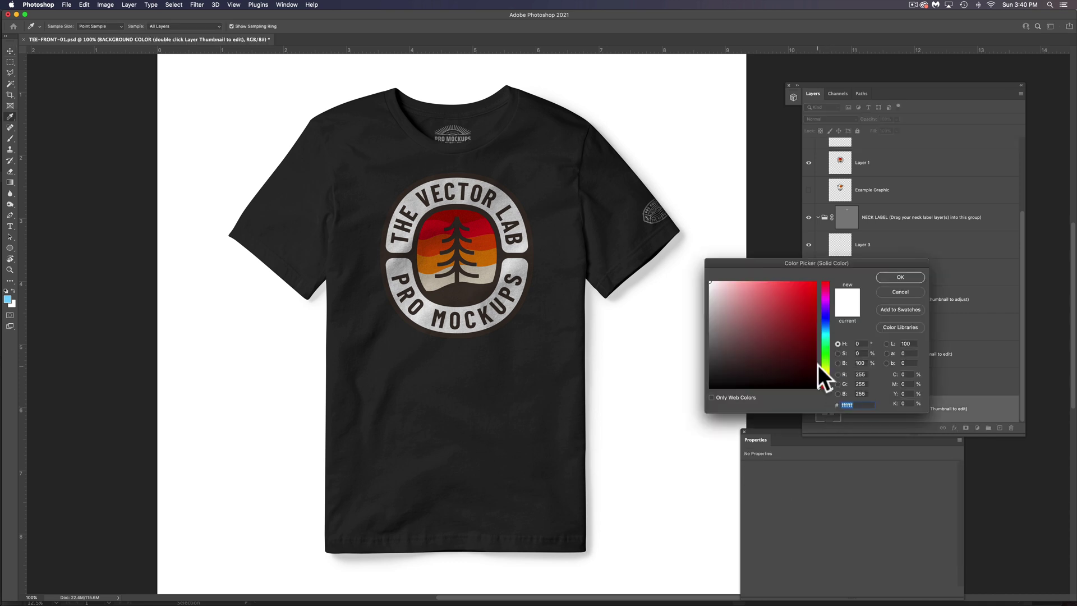
left_click(826, 331)
left_click(738, 286)
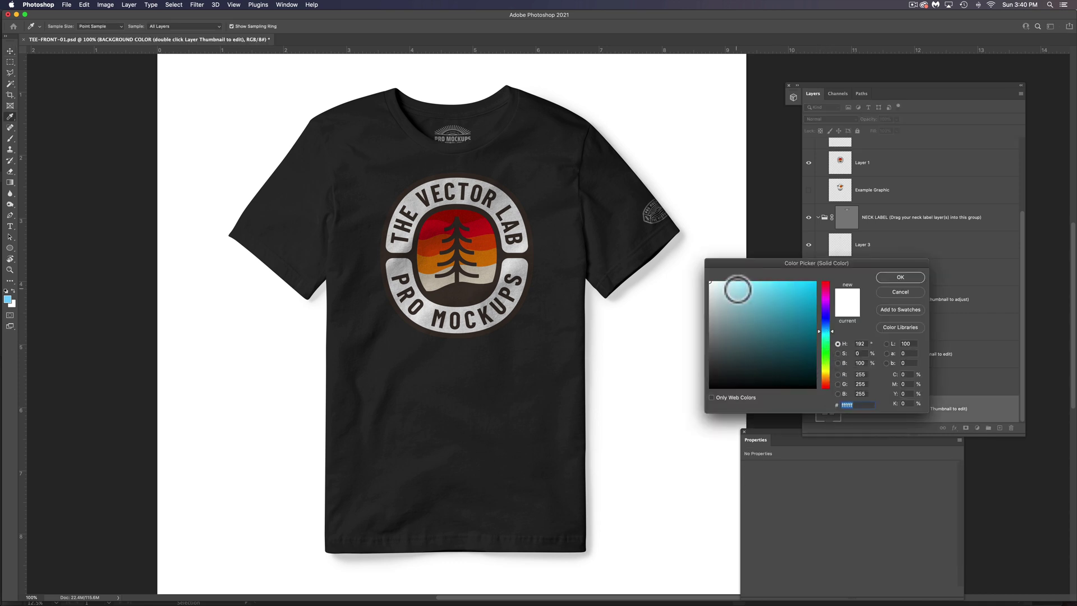
left_click_drag(738, 284, 743, 282)
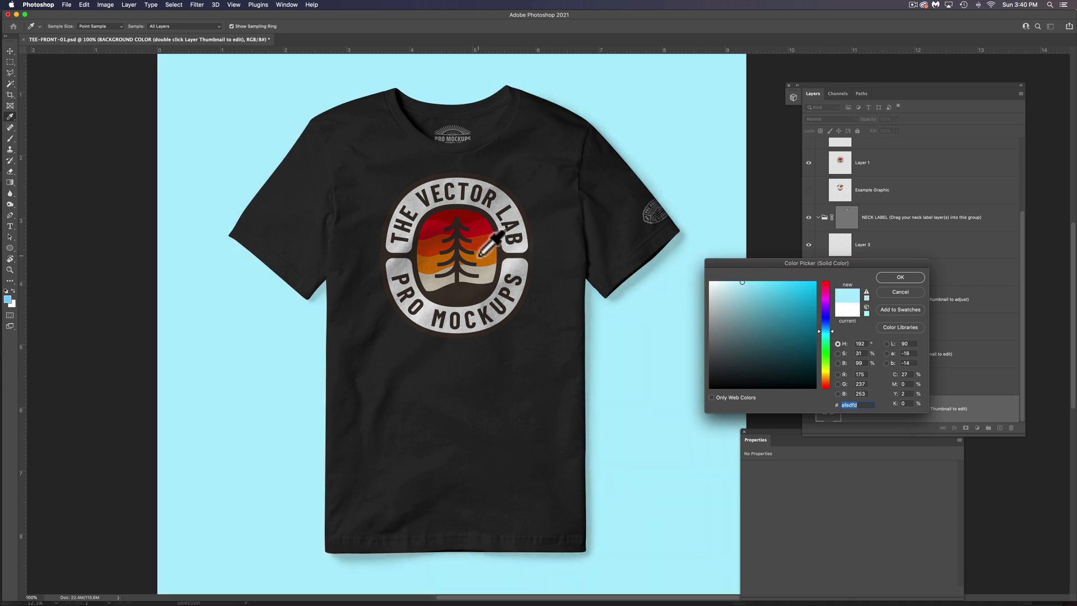
left_click_drag(834, 333, 829, 374)
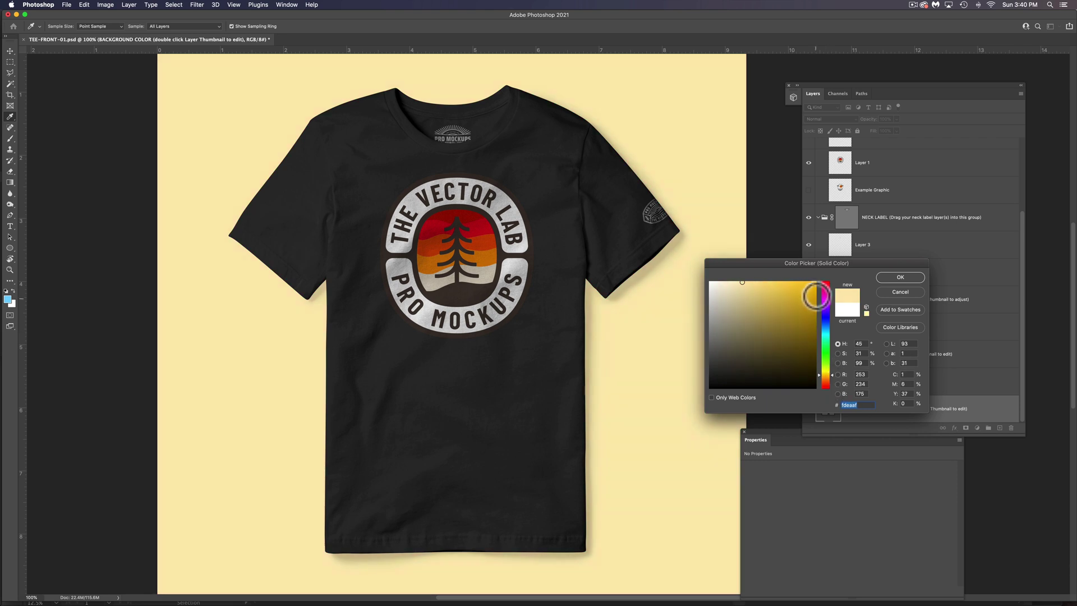
left_click(807, 286)
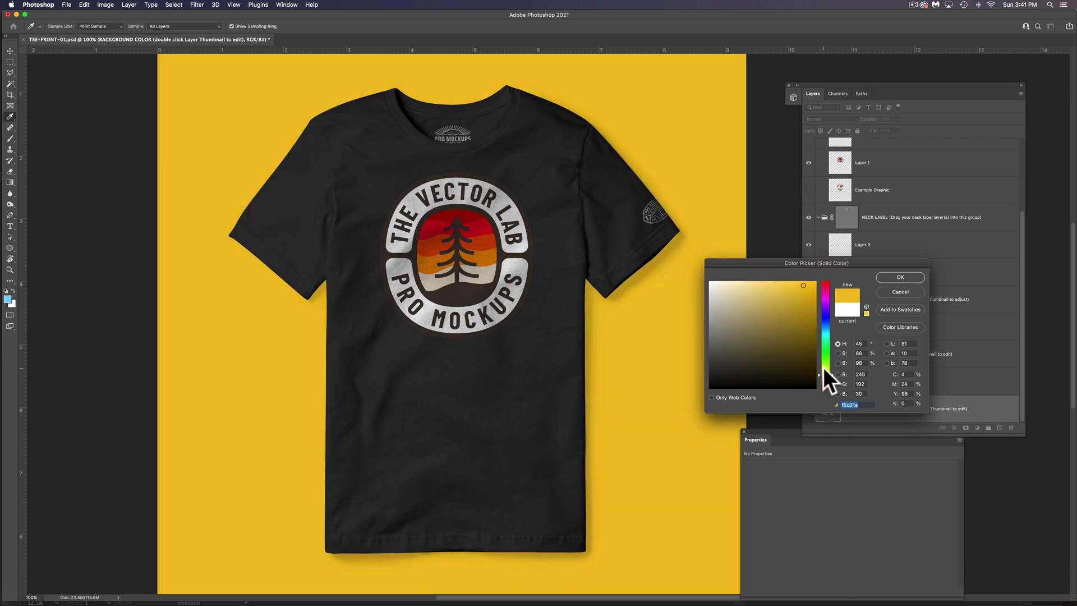
left_click_drag(818, 373, 819, 376)
key("Return")
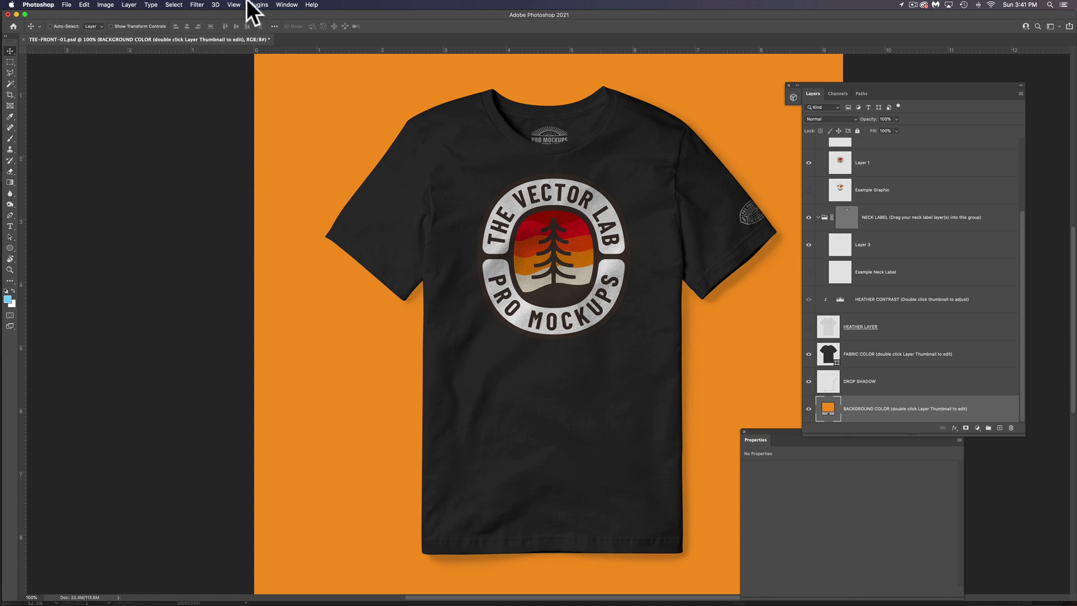
Step: Choose JPEG in Save for Web (Legacy) and proceed to save TEE-FRONT-01.jpg on the Desktop
left_click(66, 4)
mouse_move(92, 127)
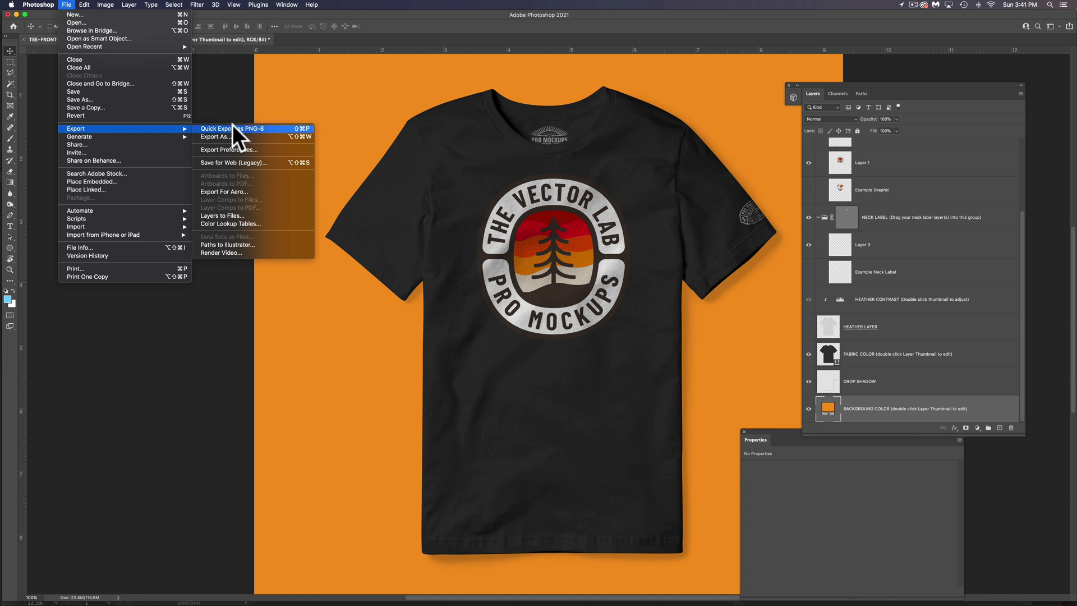
left_click(235, 163)
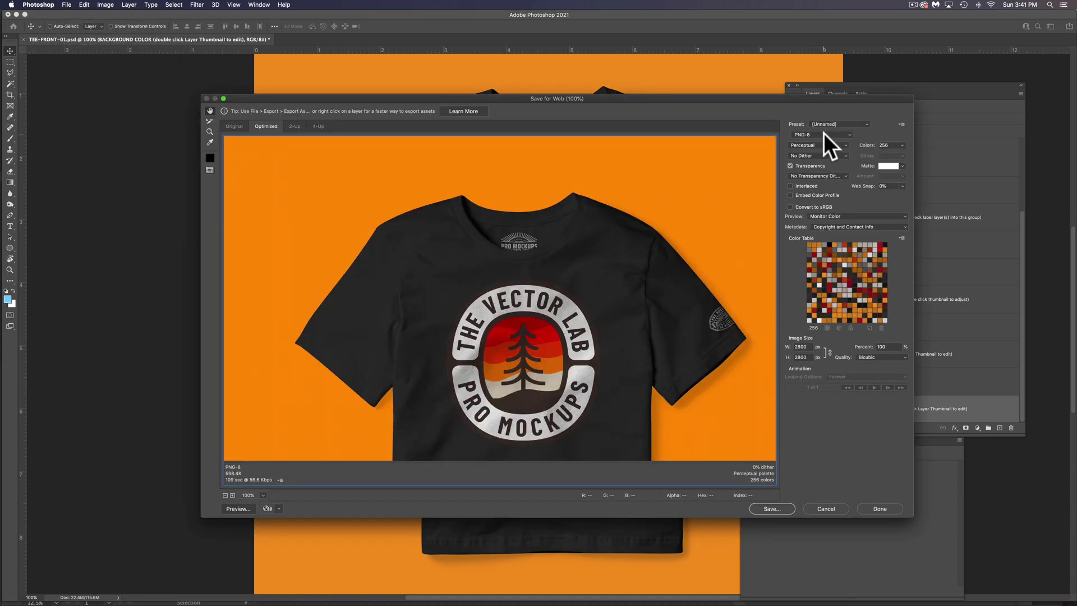
left_click(824, 133)
left_click(826, 127)
key("Return")
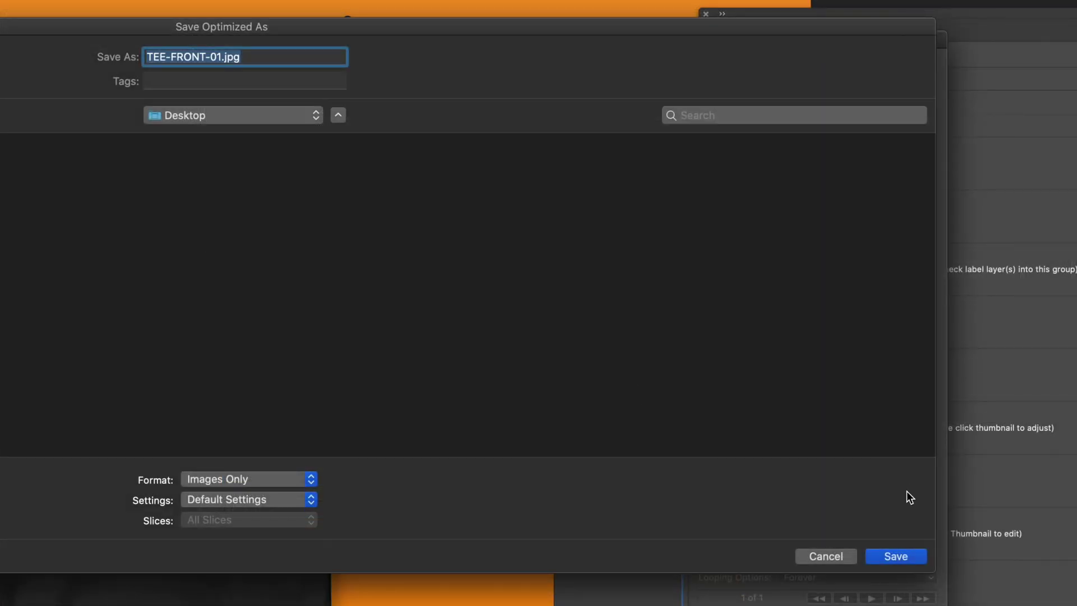